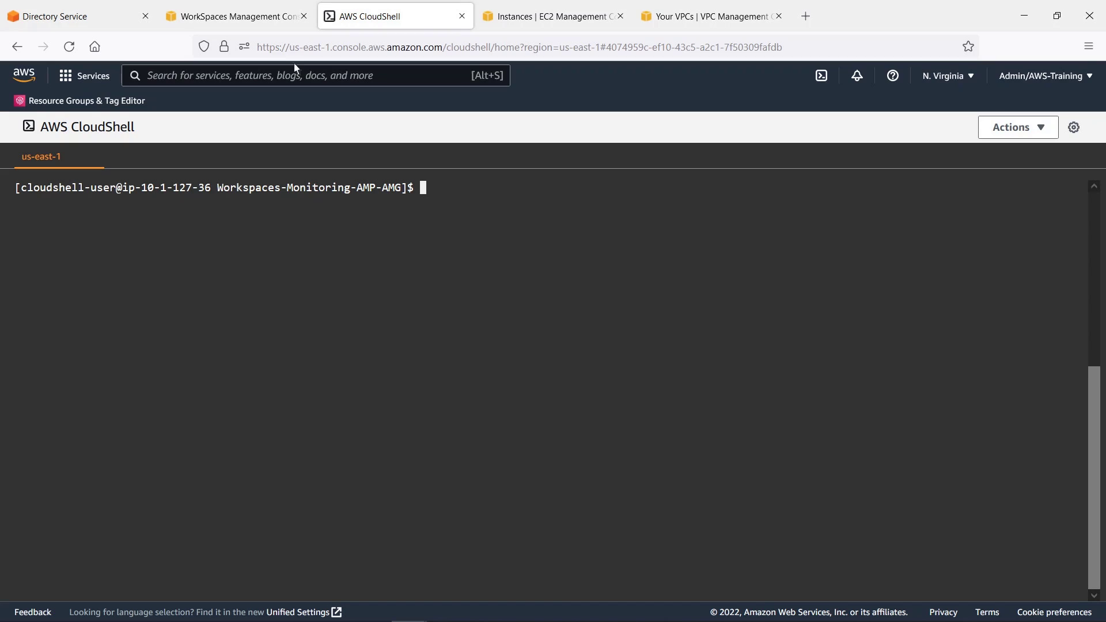
left_click(253, 21)
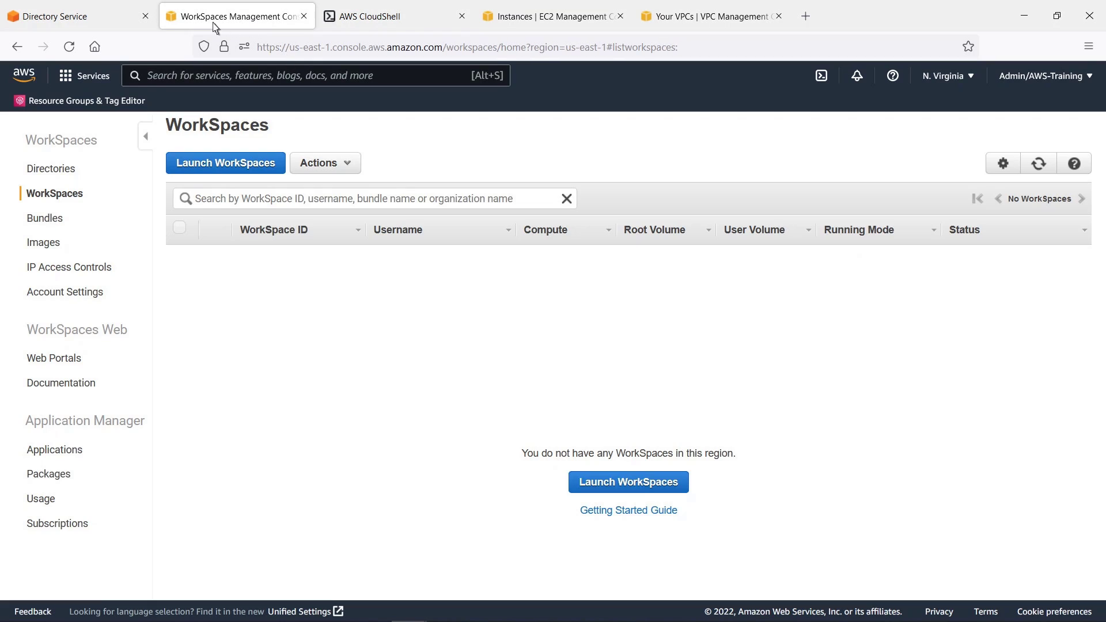
left_click(87, 23)
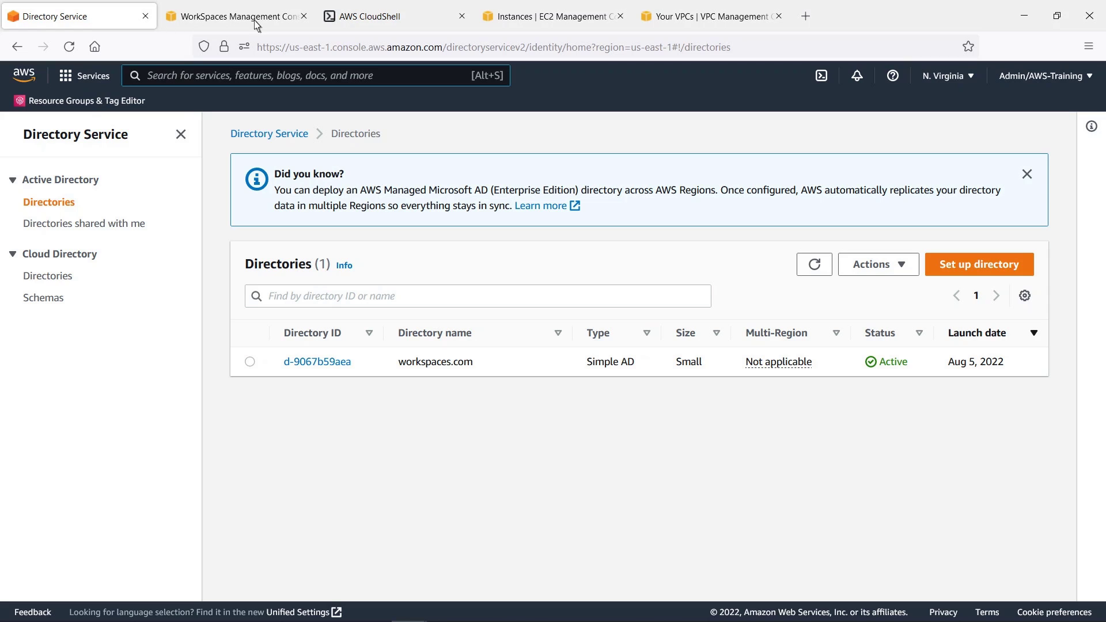
left_click(684, 22)
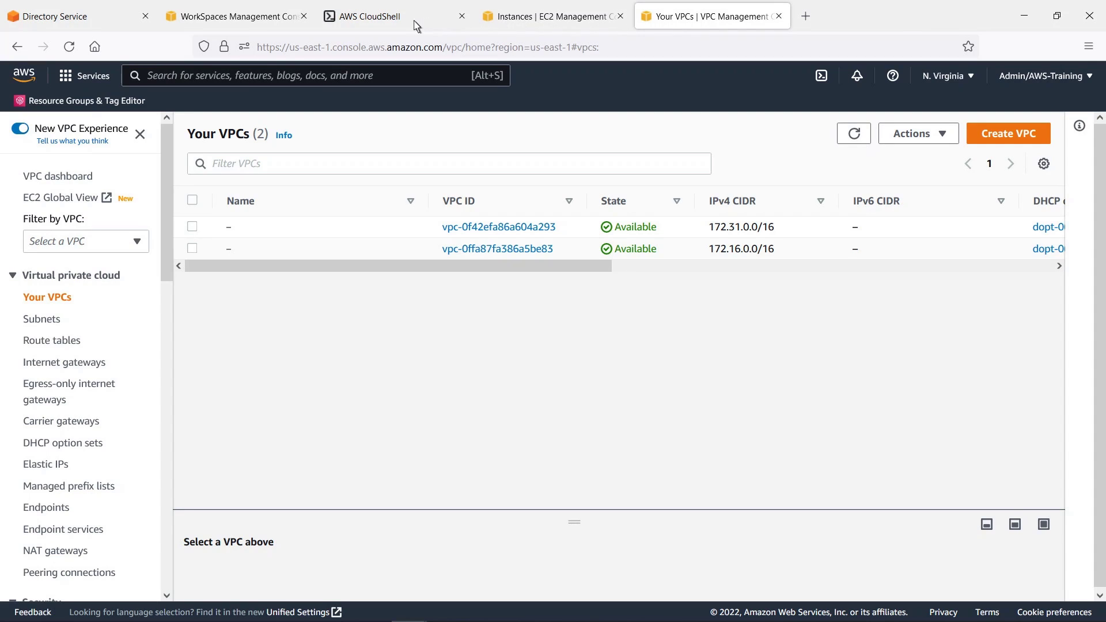
Step: Run . ./prometheusmonitor.sh in CloudShell until 'Automation Complete!!!' with WorkSpace ws-558kdkm65 pending
left_click(393, 22)
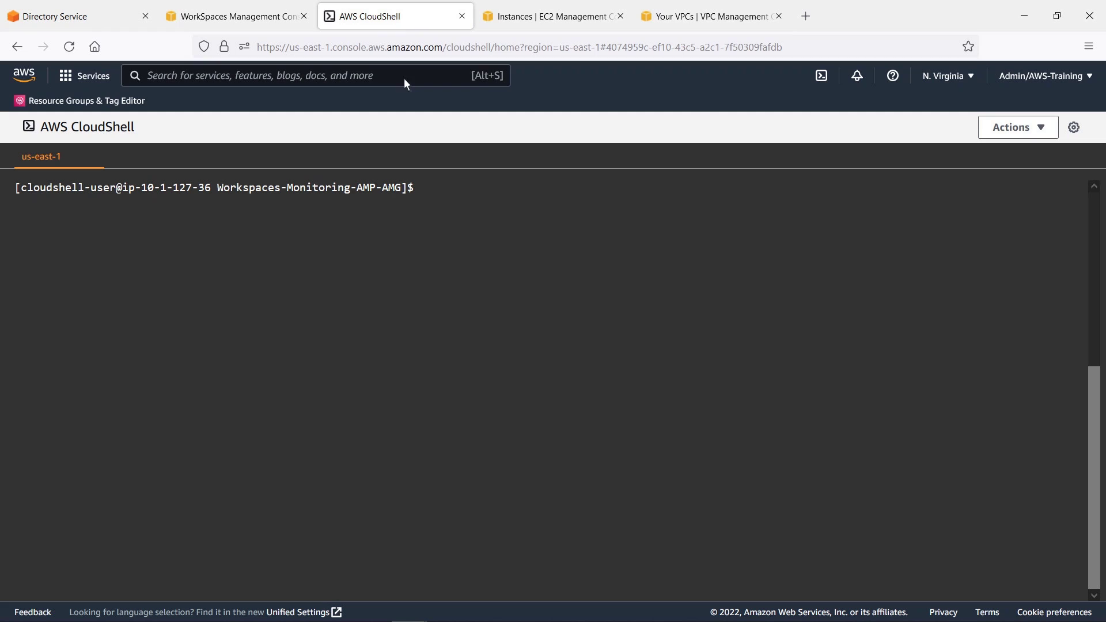
type(". ./prometheusm")
type("onitor.sh")
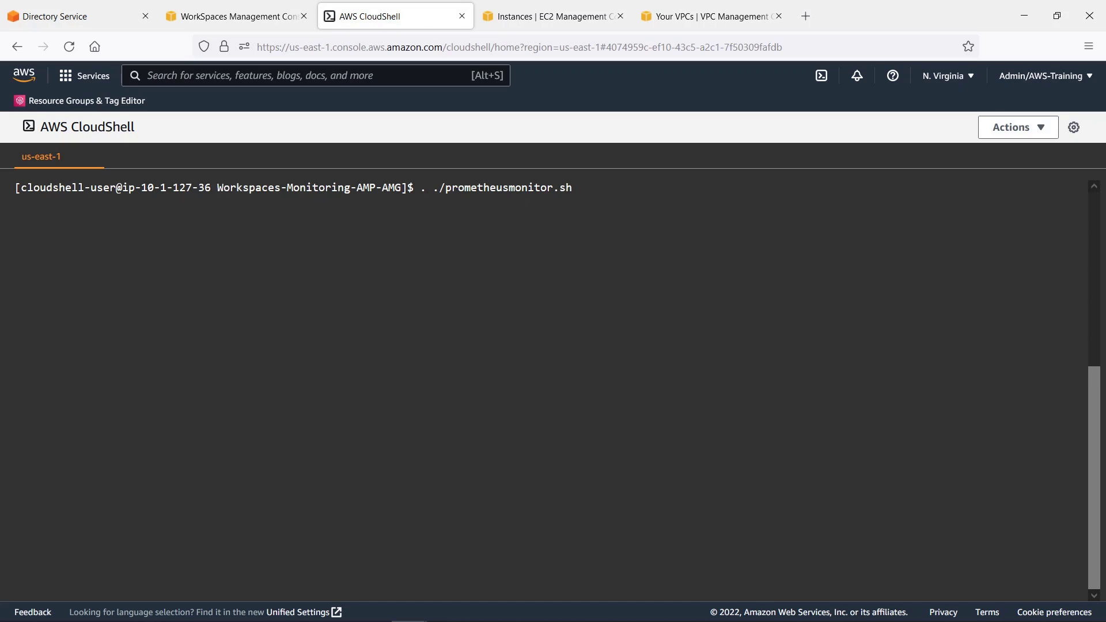
key("Return")
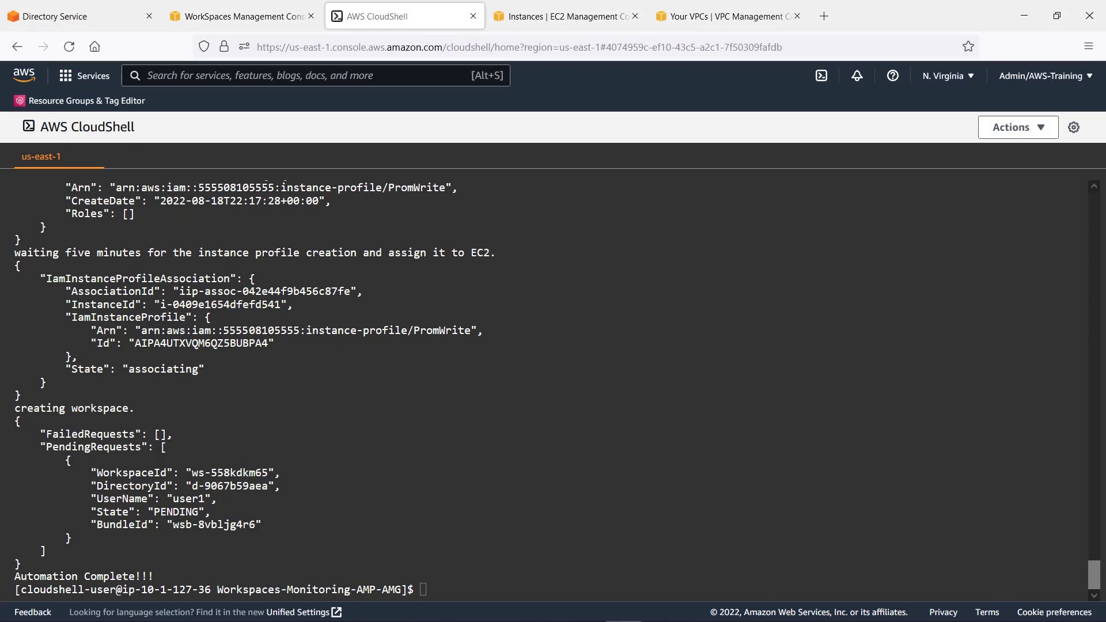
Step: Check the new WorkSpace, the EC2 instances and the VPC list now showing PROMETHEUS_VPC (192.168.100.0/24)
left_click(278, 20)
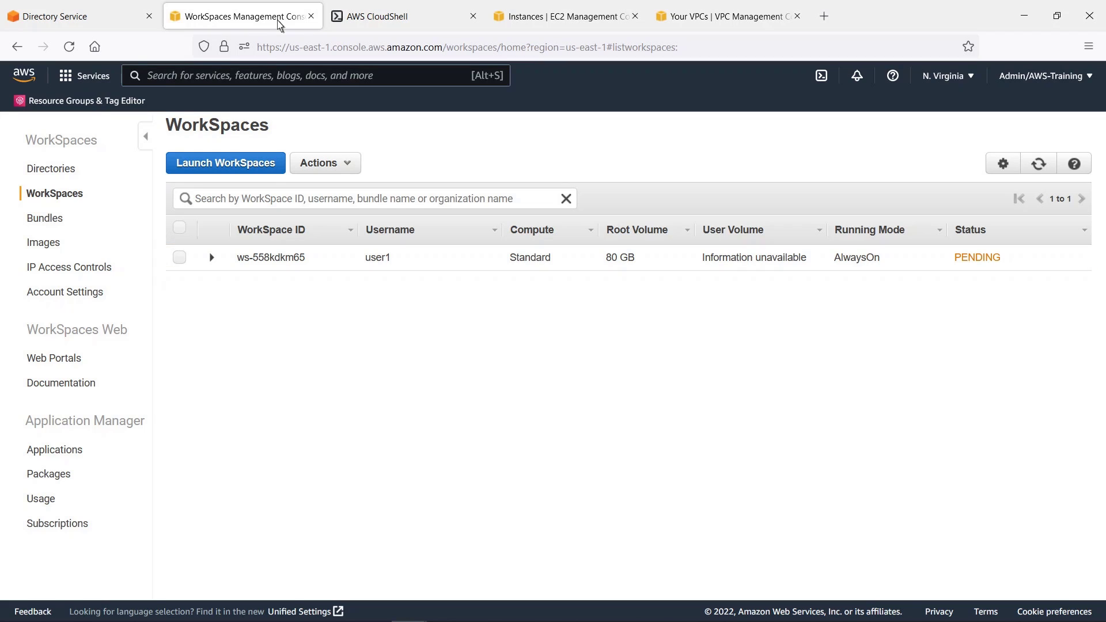
left_click(528, 24)
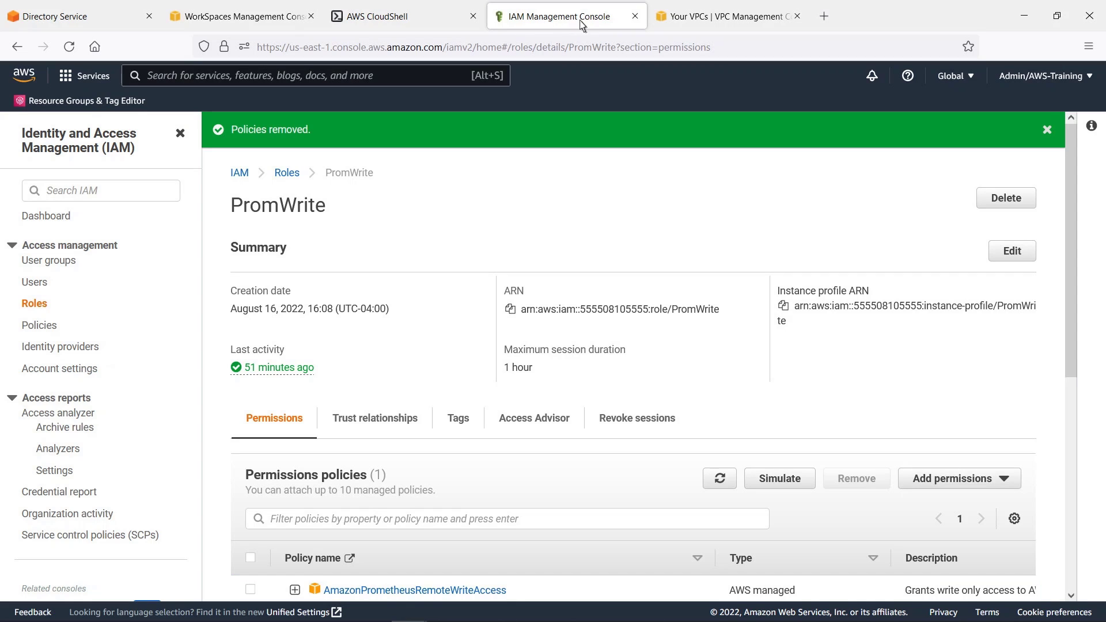
left_click(693, 22)
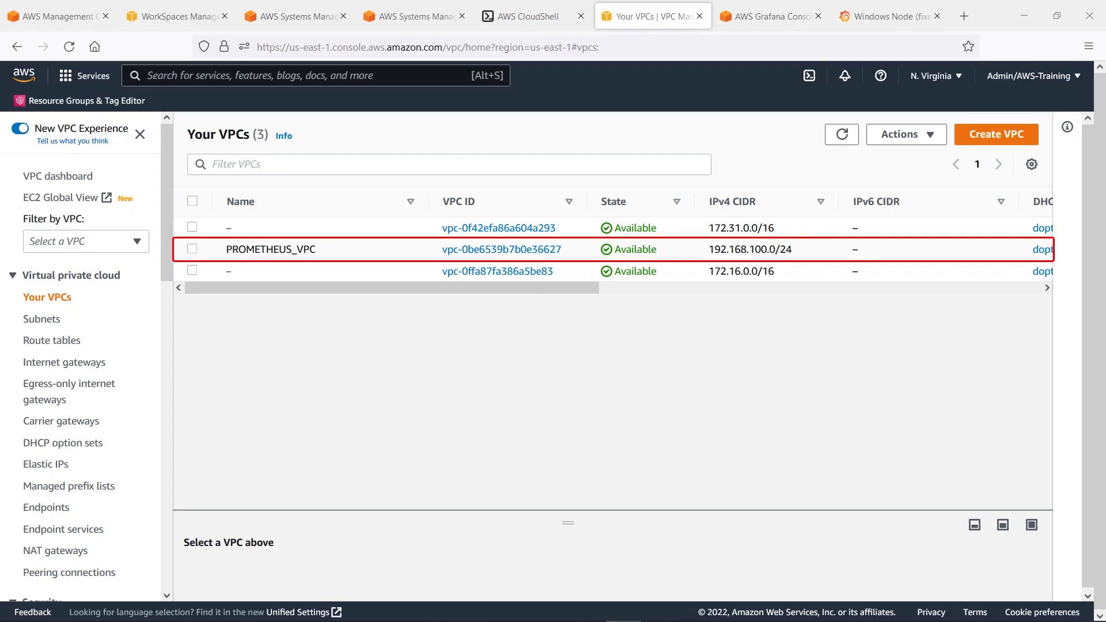
Step: Review the Prometheus subnet, PROMETHEUS_ROUTE table, PROMETHEUS_IGW and PROMETHEUS_WKSPACE_PEERING connection
left_click(44, 320)
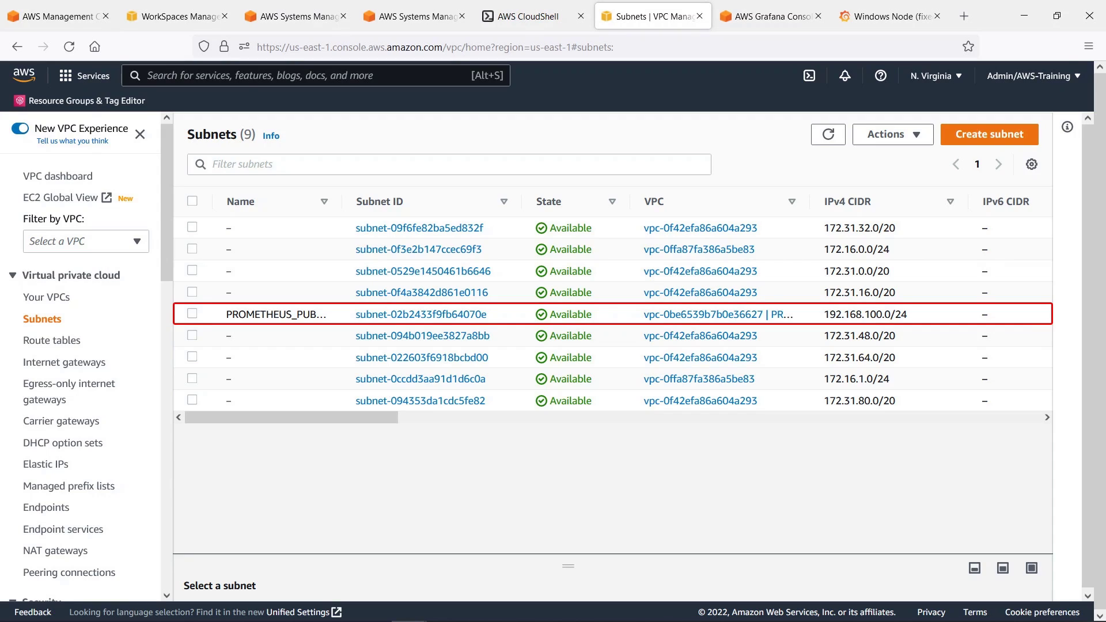
left_click(67, 340)
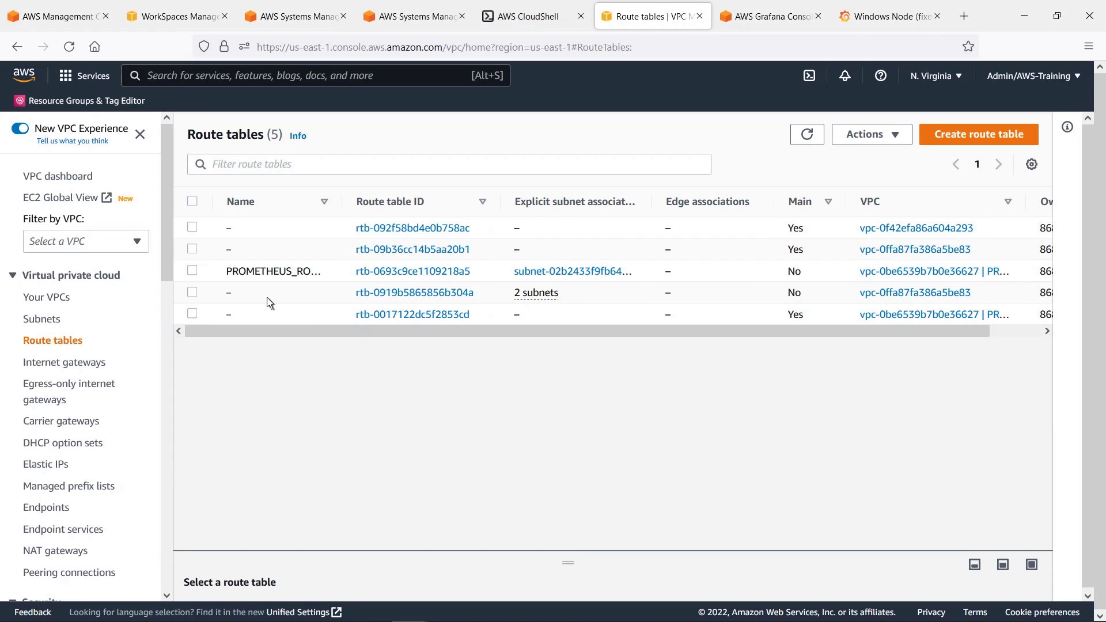
left_click(364, 272)
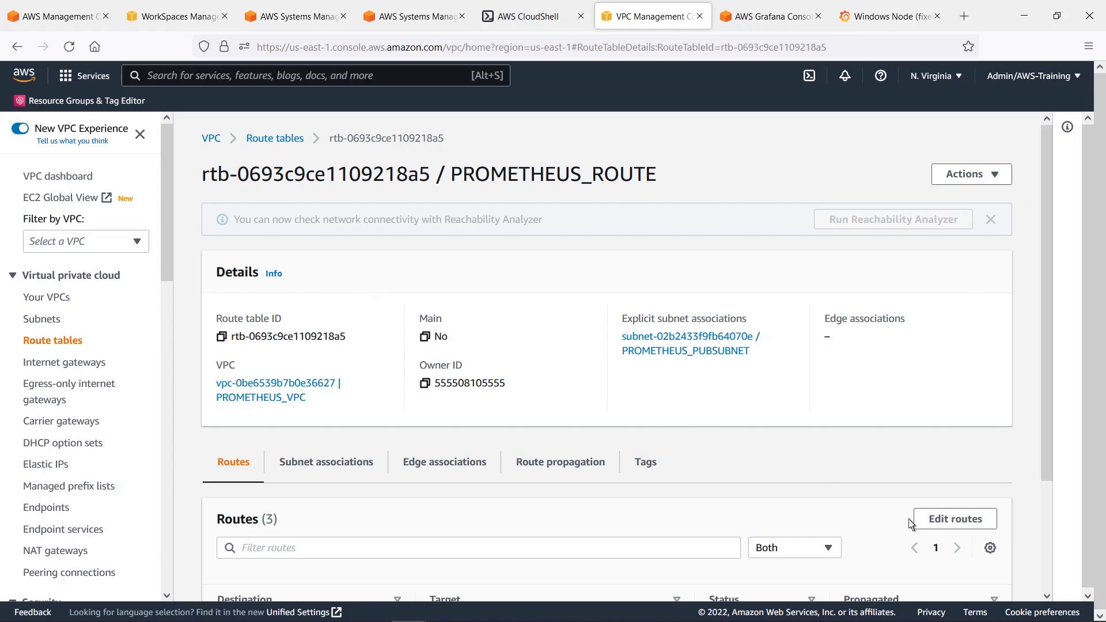
scroll(1046, 587, "down", 3)
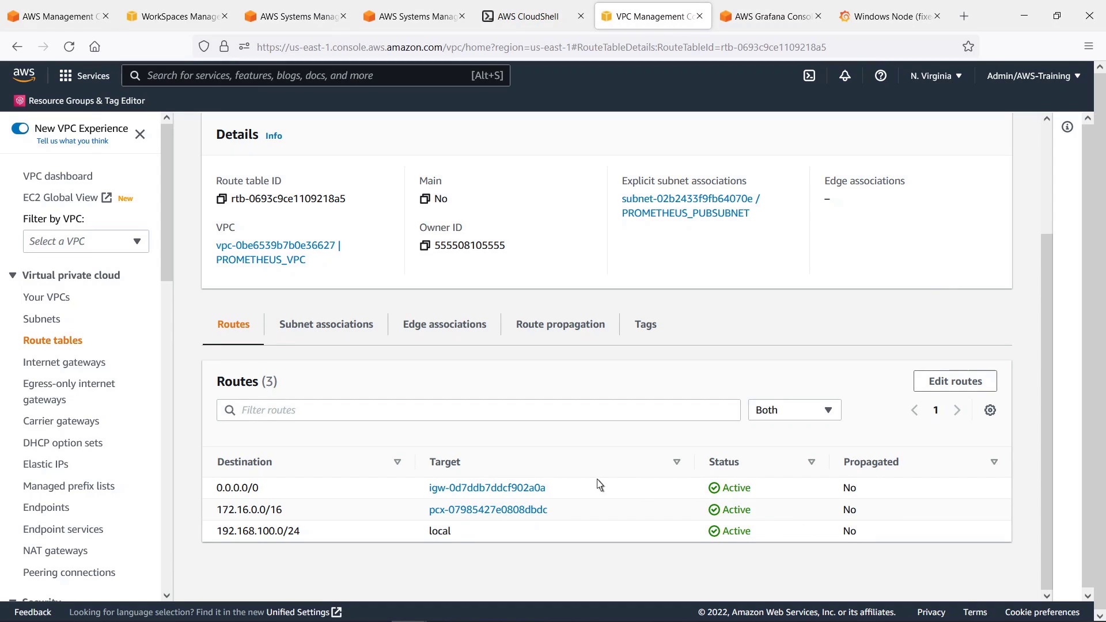
left_click(97, 366)
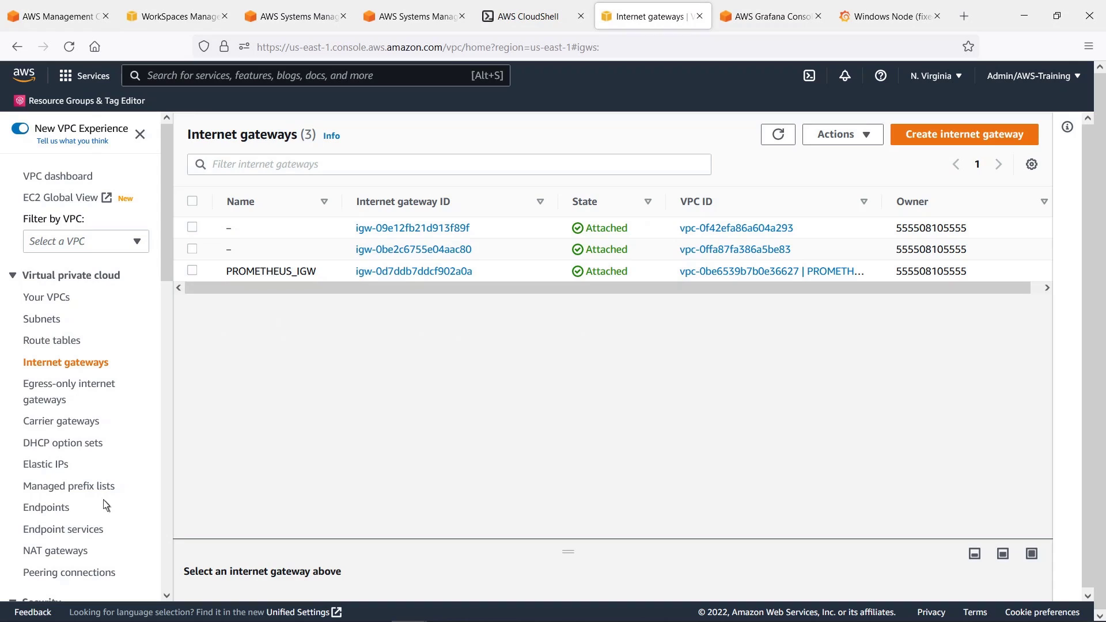
left_click(107, 572)
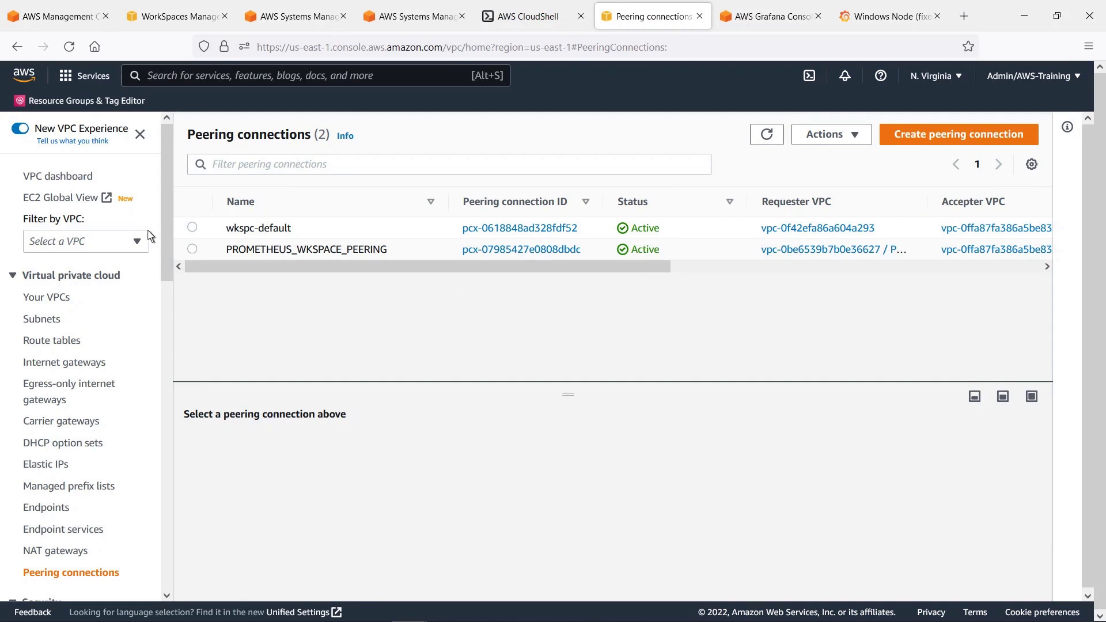
left_click(175, 17)
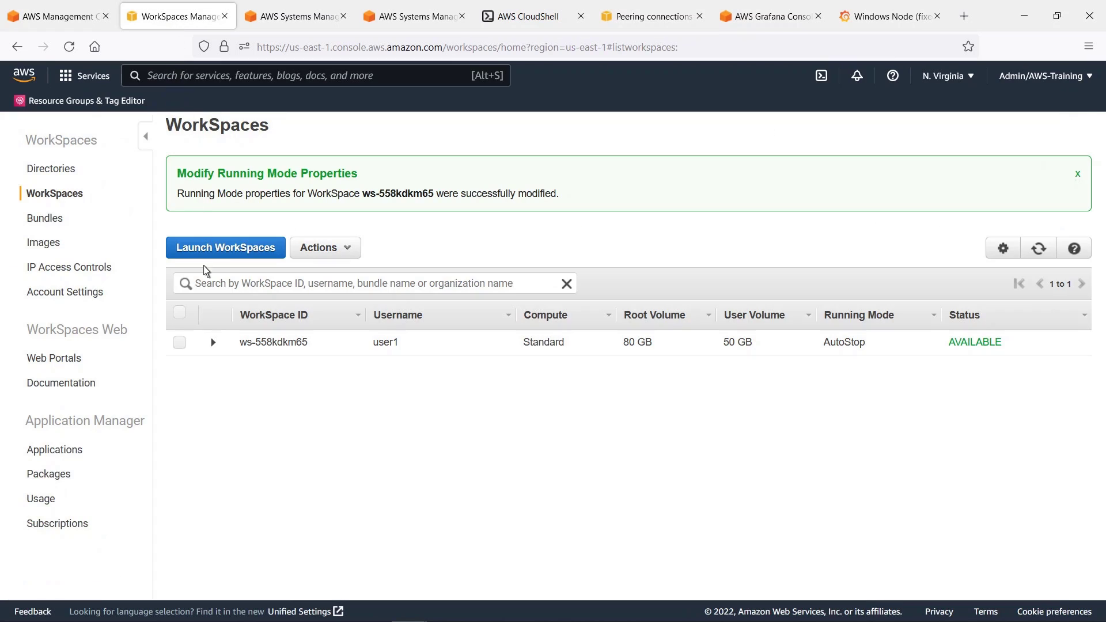
left_click(213, 343)
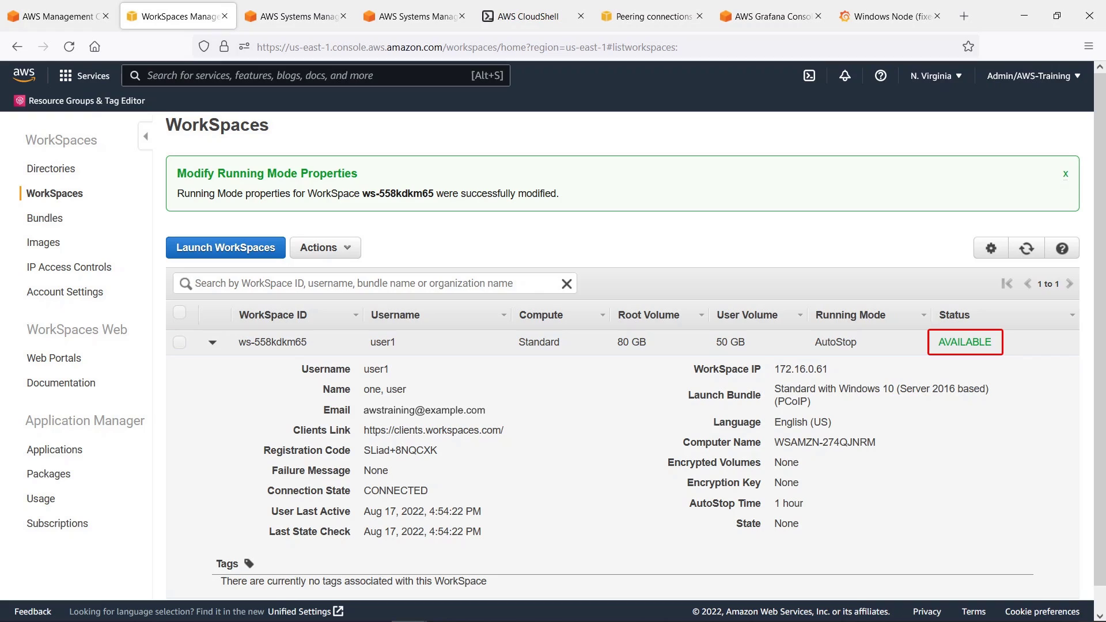
left_click(213, 343)
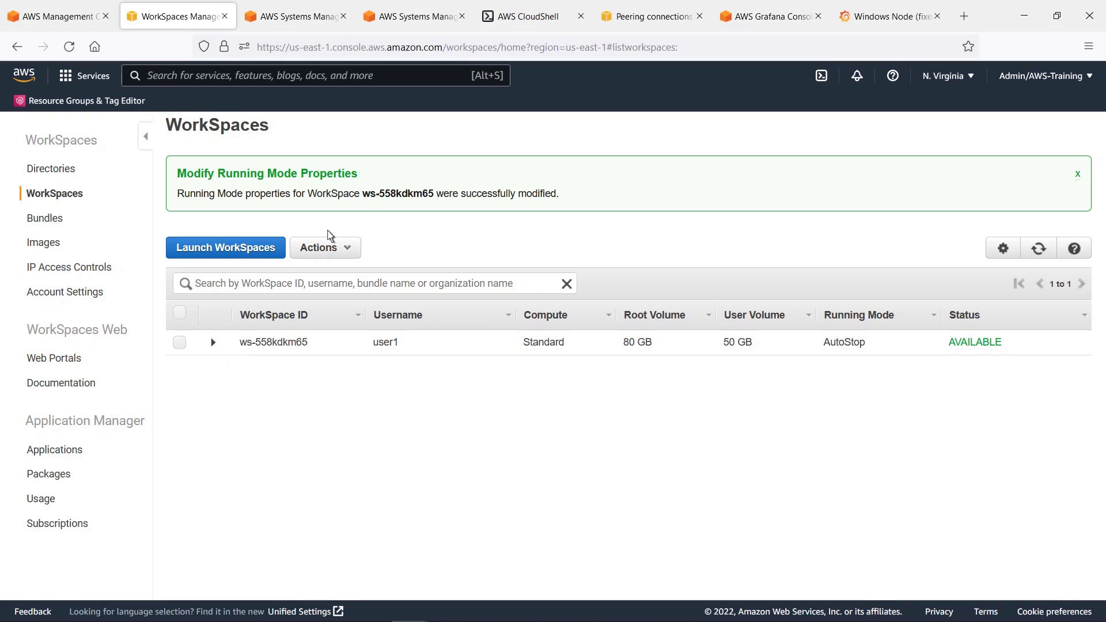
Step: Look up the AMP workspace ID and build the WorkSpace scrape target into shell variables
left_click(532, 26)
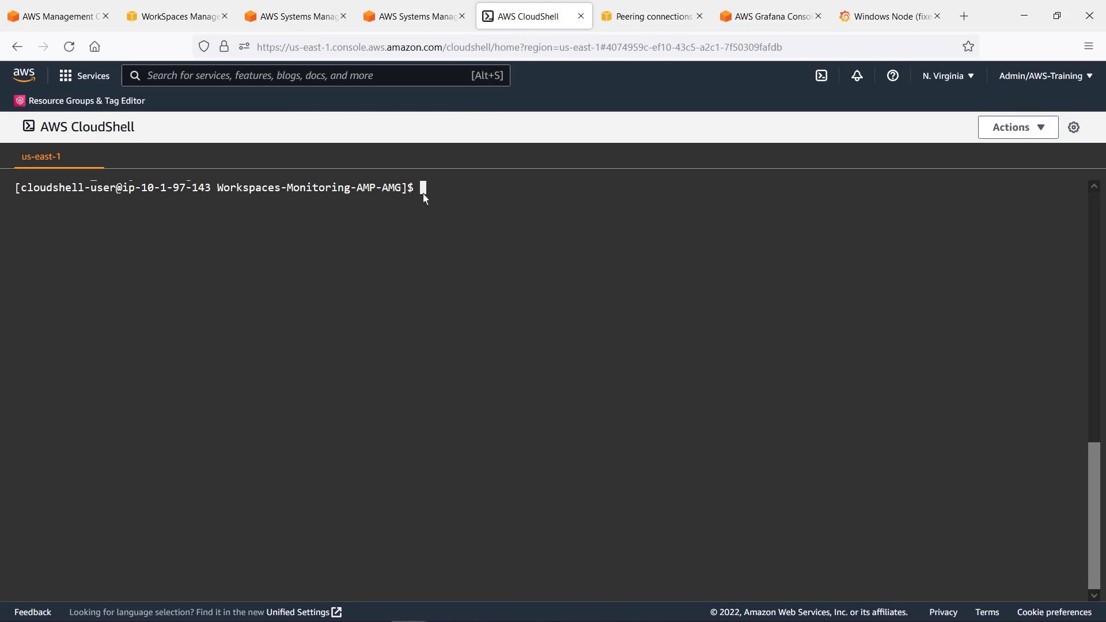
type("AMP_WORKSPACE_ID=$(aws amp list-workspaces --alias $AMP_WORKSPACE_NAME \\     --region=${AWS_REGION} --query 'workspaces[0].[workspaceId]' --output text)")
key("Return")
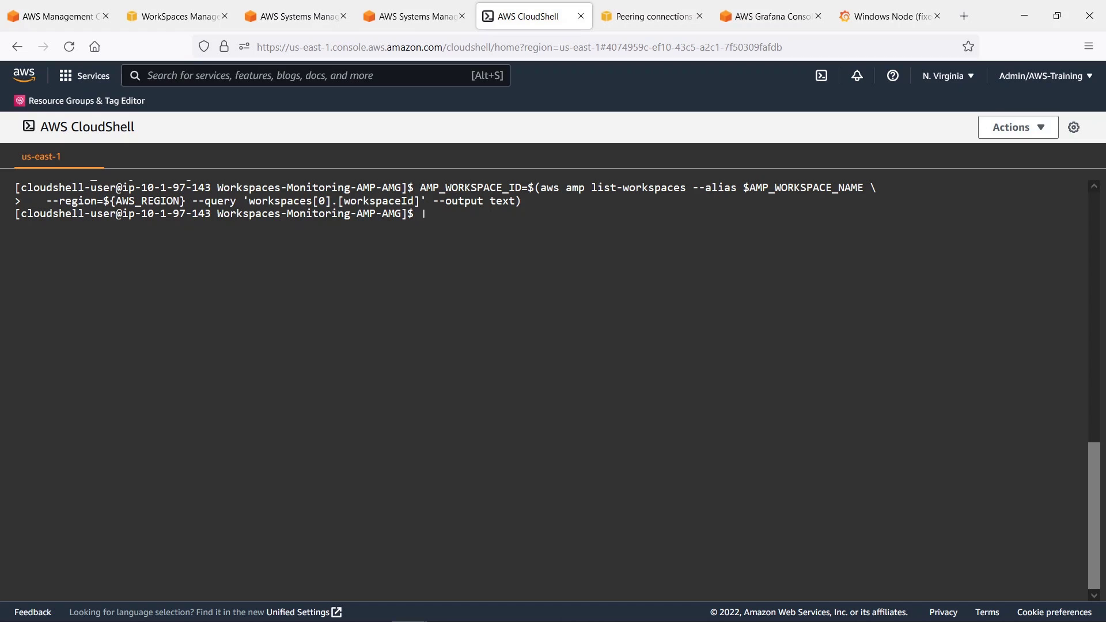
type("WORKSPACE_IP_FIELDS=$(aws workspaces describe-workspaces --query \\   Workspaces[*].[IpAddress,UserName] | grep 172 | /usr/bin/sed \\   -e \"s/\\\"//\" -e \"s/..$//\" -e \"s/$/:9182', /\" -e \"s/^//\"   \\   -e 's/\\n//' -e \"s/172/'172/\" )")
key("Return")
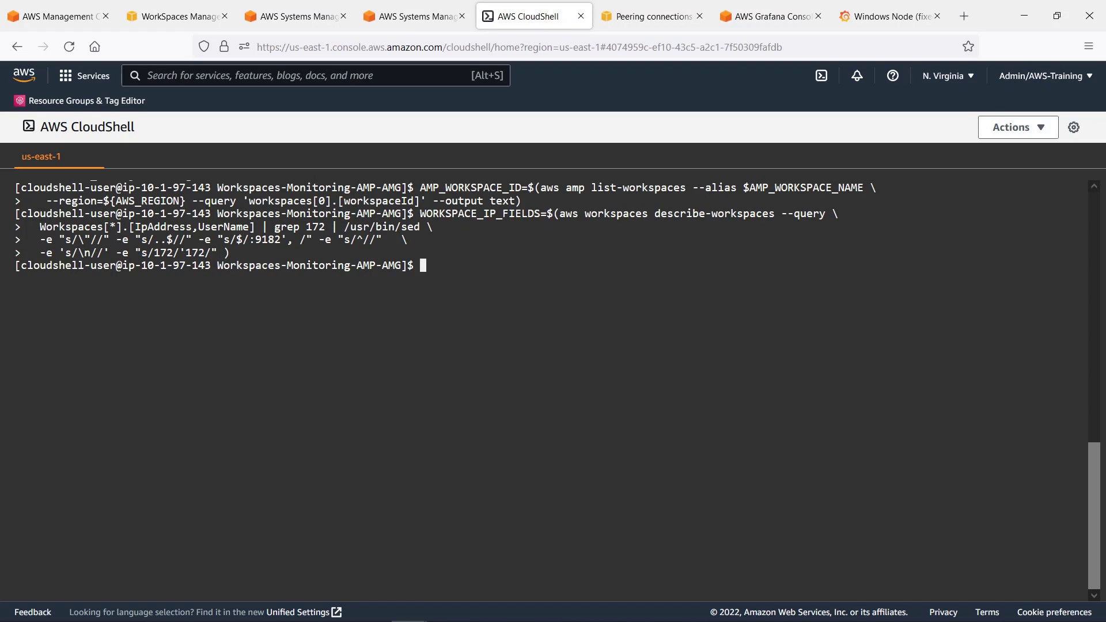
type("WORKSPACE_IP=`echo $WORKSPACE_IP_FIELDS | /usr/bin/sed -e \"s/.$//\" \\   -e \"s/$//\"  -e \"s/$/]/\"  -e \"s/^/- targets: [/\"`")
key("Return")
type("echo...")
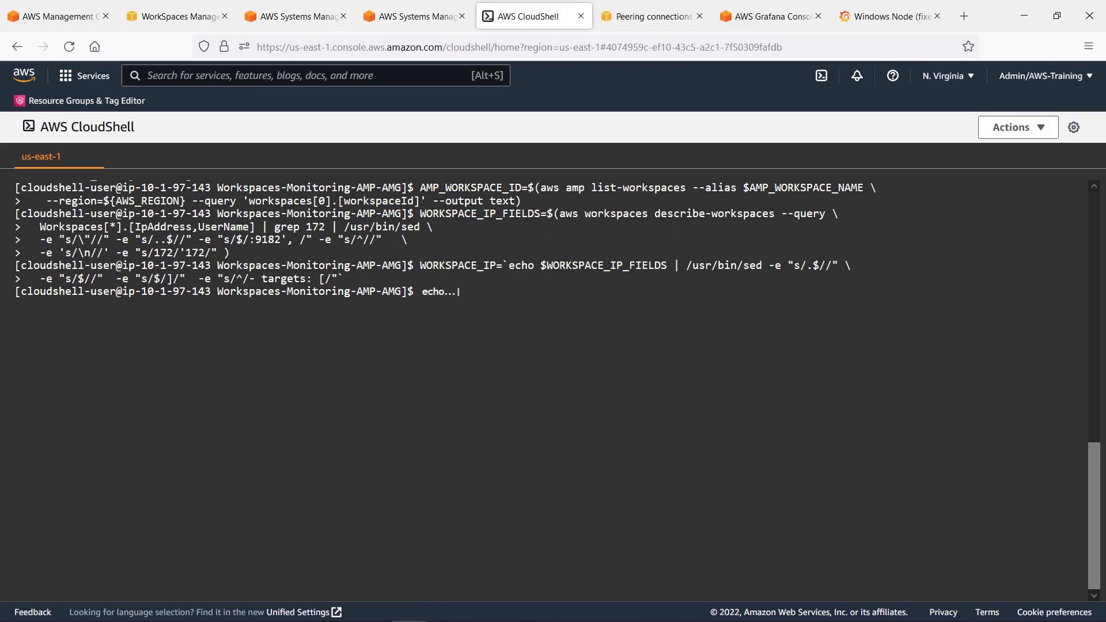
key("BackSpace")
key("BackSpace")
key("BackSpace")
type(" $WORKSPACE_IP")
Step: Print the scrape target 172.16.0.61:9182 and the AMP workspace ID ws-fa600a91…
key("Return")
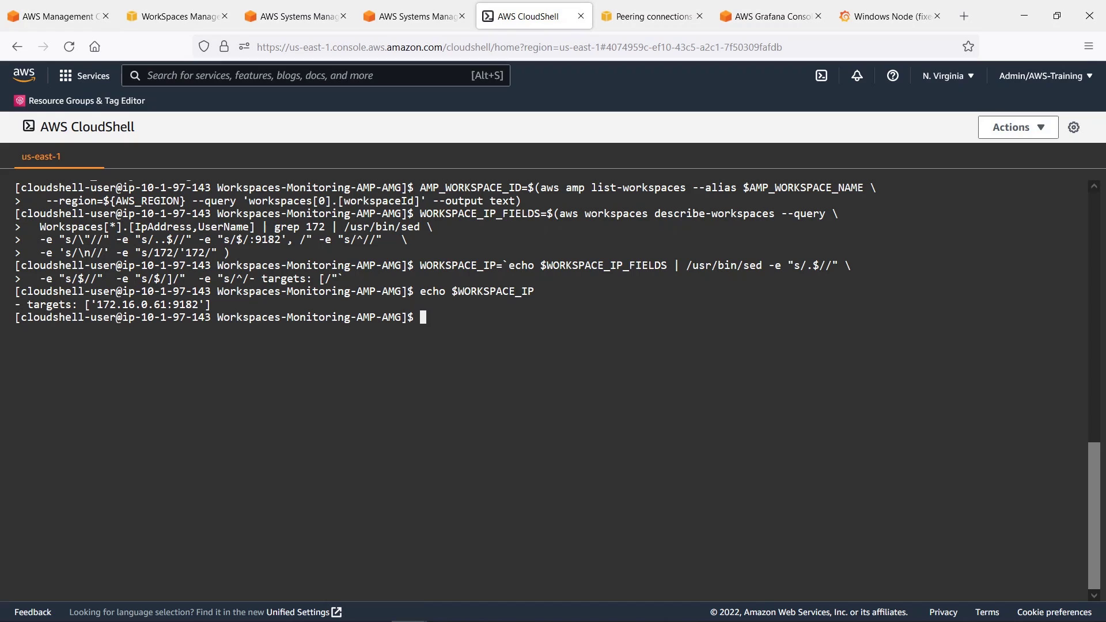
type("echo $")
type("AMP_WORKSPACE_ID")
key("Return")
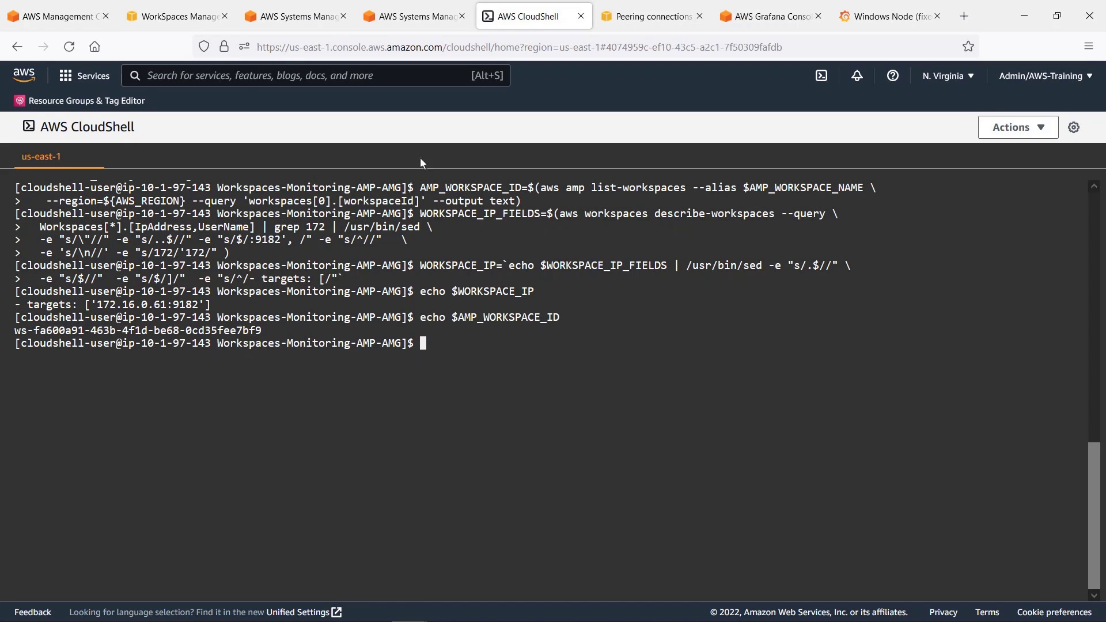
Step: In the Prometheus instance session become root, move to /etc/prometheus and set AWS_REGION
left_click(406, 25)
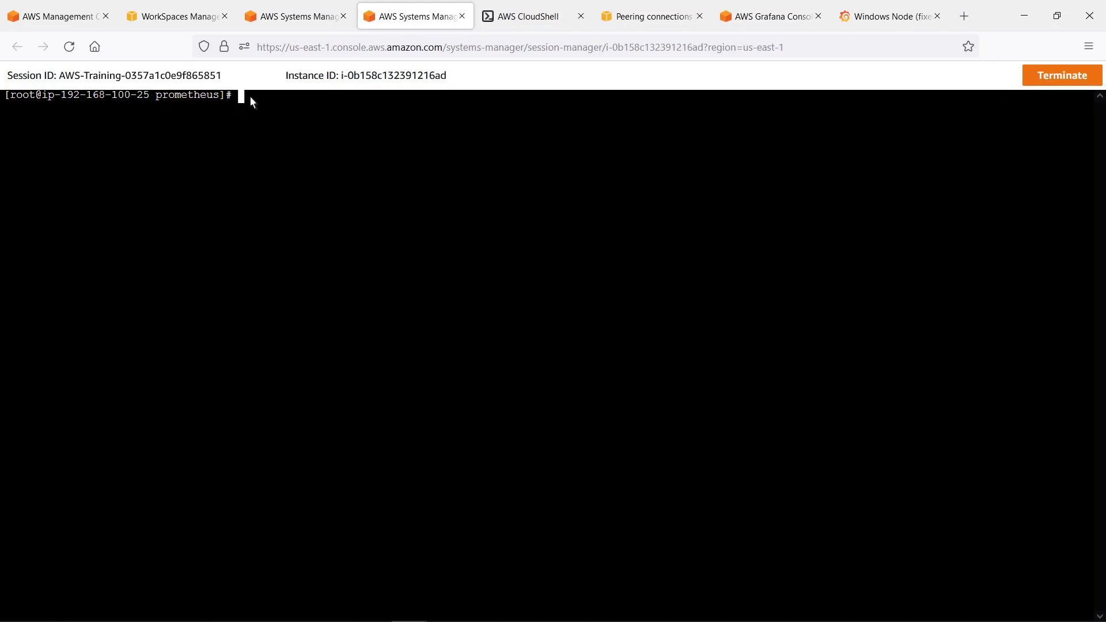
type("sudo su")
key("Return")
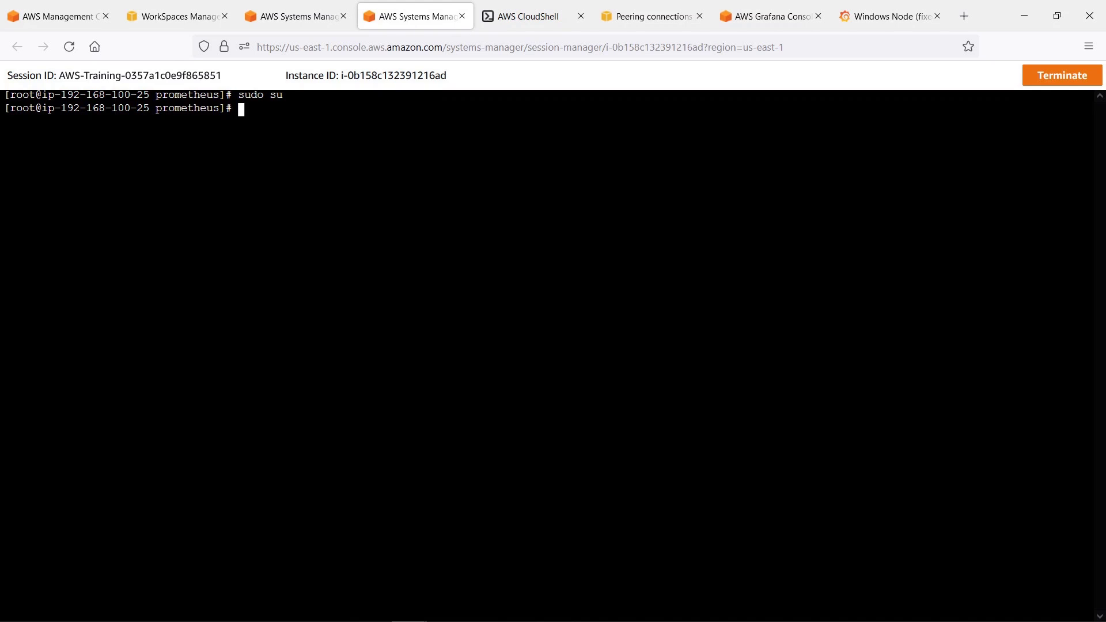
type("cd /etc/prometheus")
key("Return")
type("l")
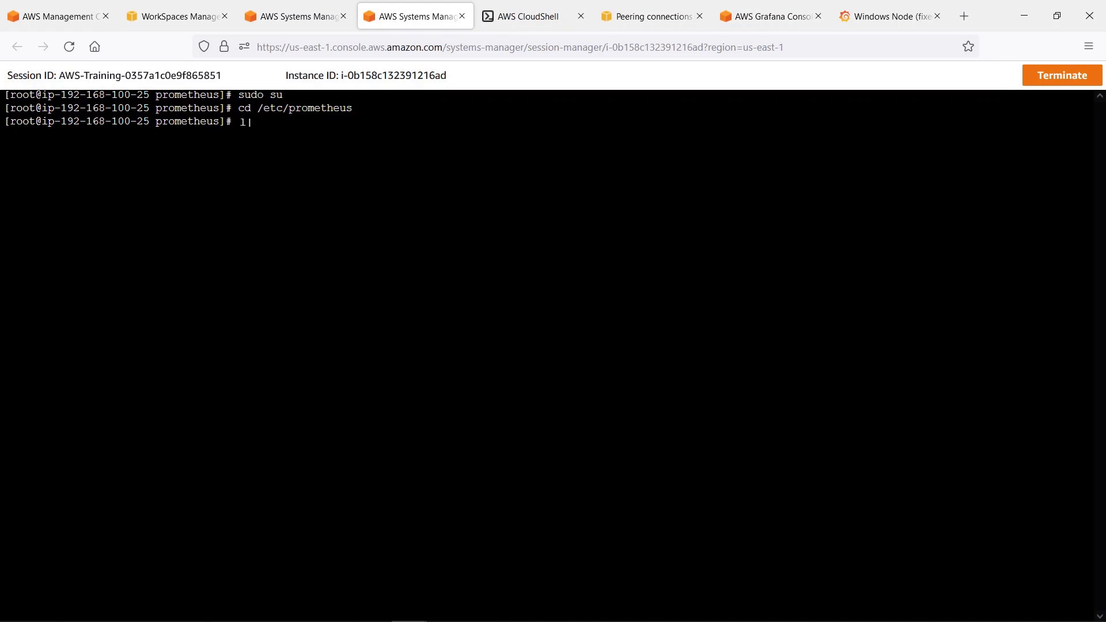
type("s")
key("Return")
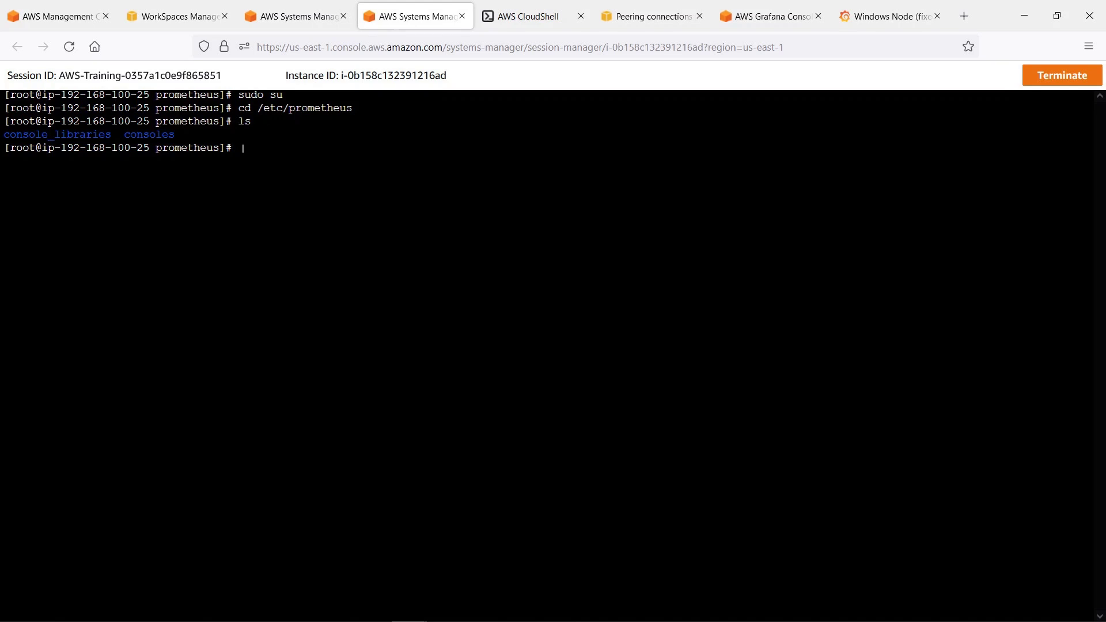
type("AWS_REGION=us-east-1")
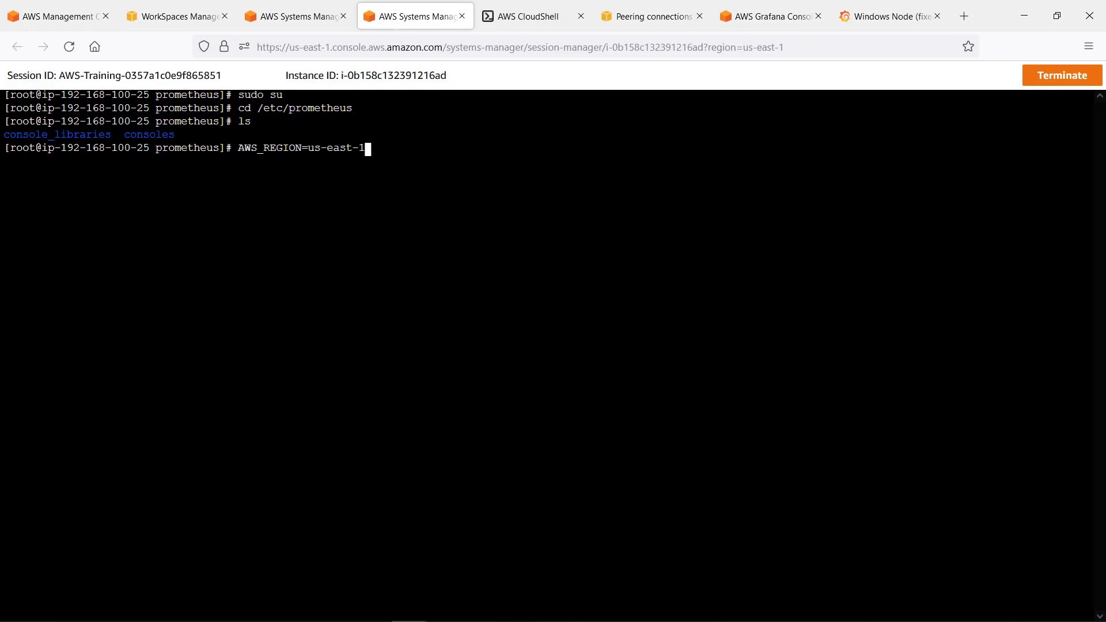
key("Return")
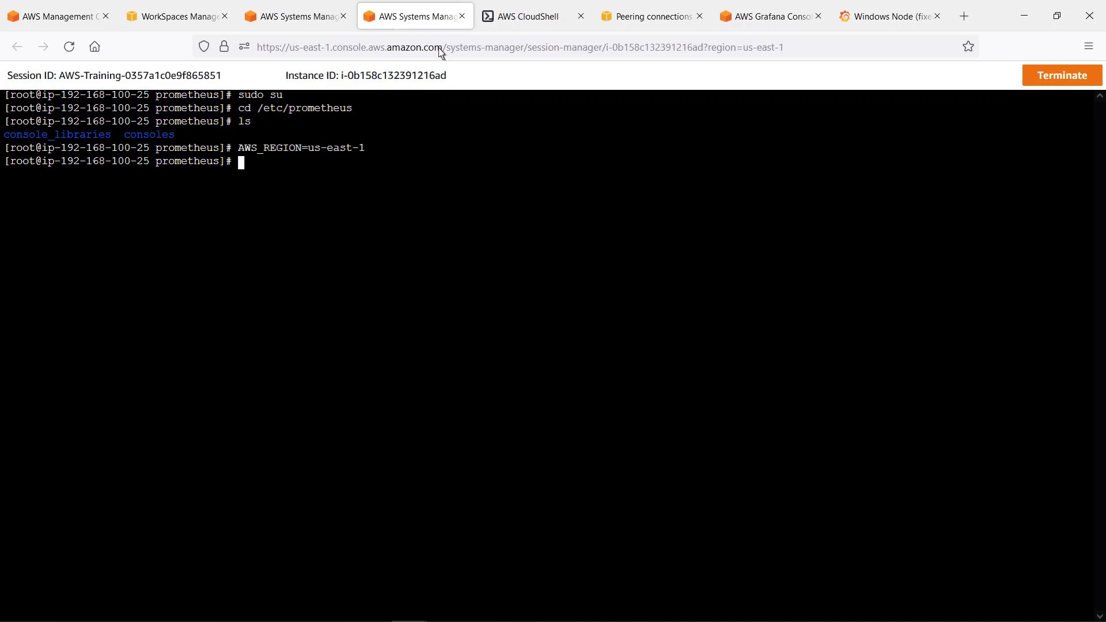
Step: Copy the AMP workspace ID from CloudShell into AMP_WORKSPACE_ID on the instance
left_click(520, 26)
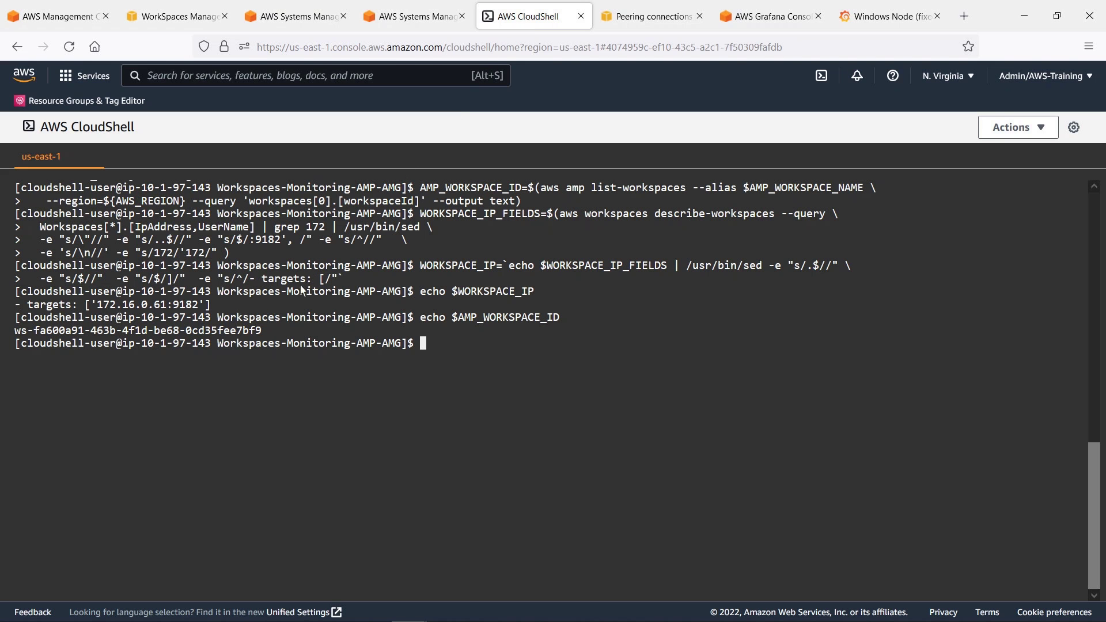
double_click(256, 336)
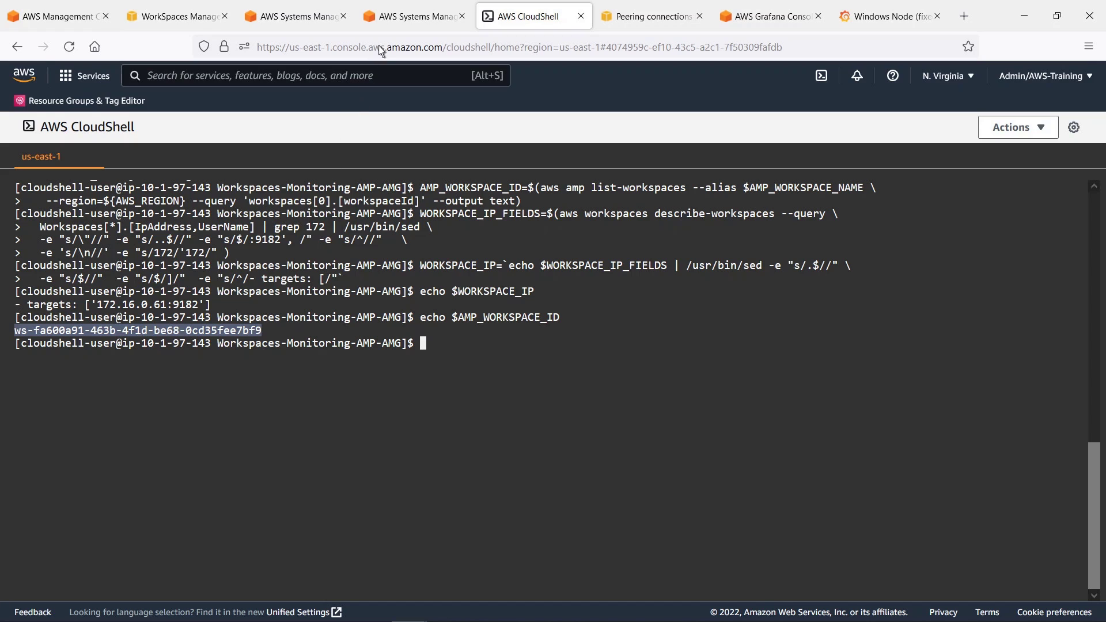
left_click(389, 18)
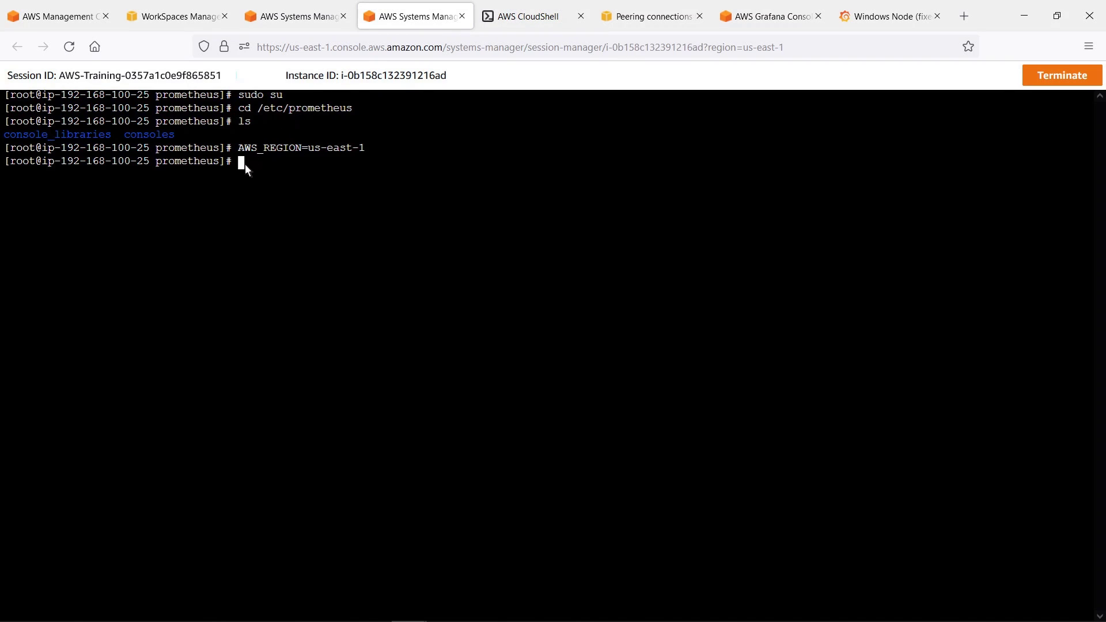
type("AMP_WORKSPACE_ID=ws-fa600a91-463b-4f1d-be68-0cd35fee7bf9")
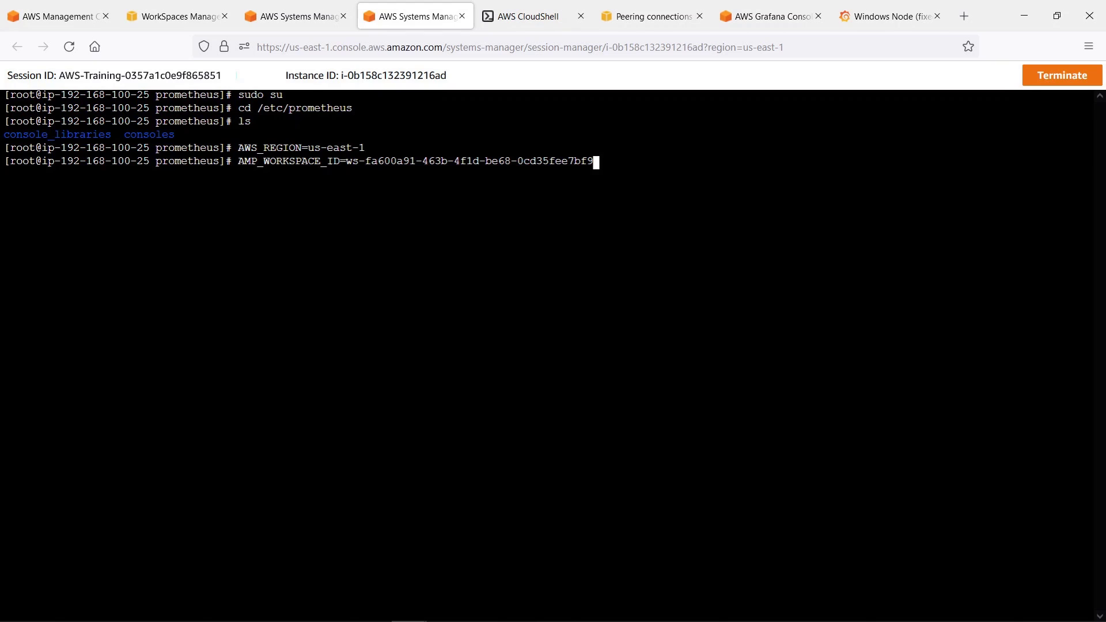
key("Return")
type("WO")
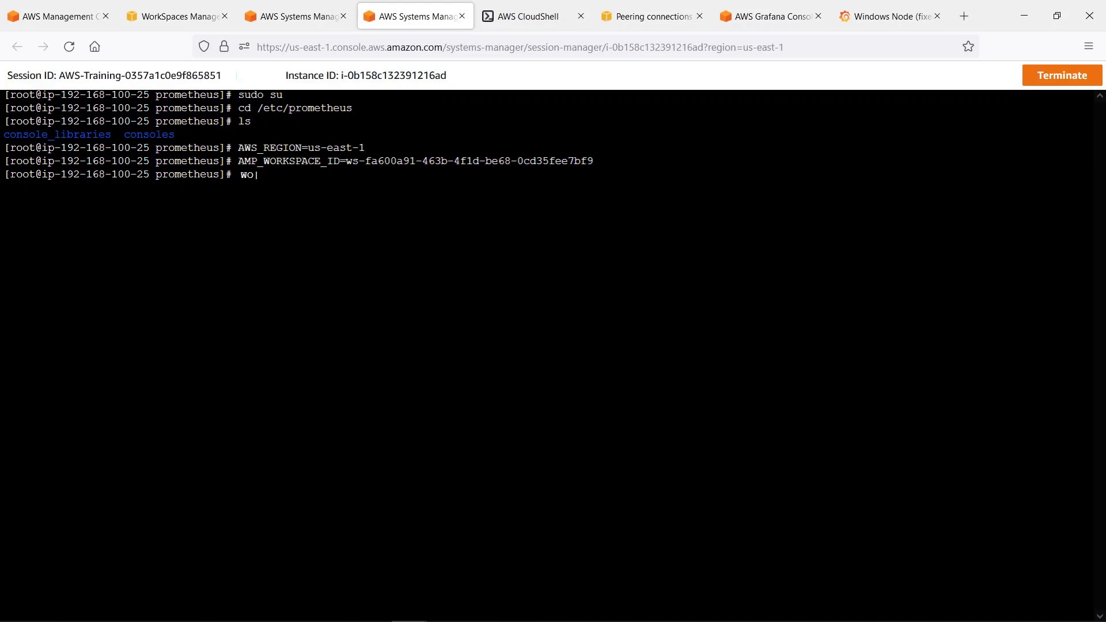
type("RKSPACE_IP=")
Step: Copy the targets line from CloudShell into WORKSPACE_IP as 172.16.0.61:9182
left_click(523, 19)
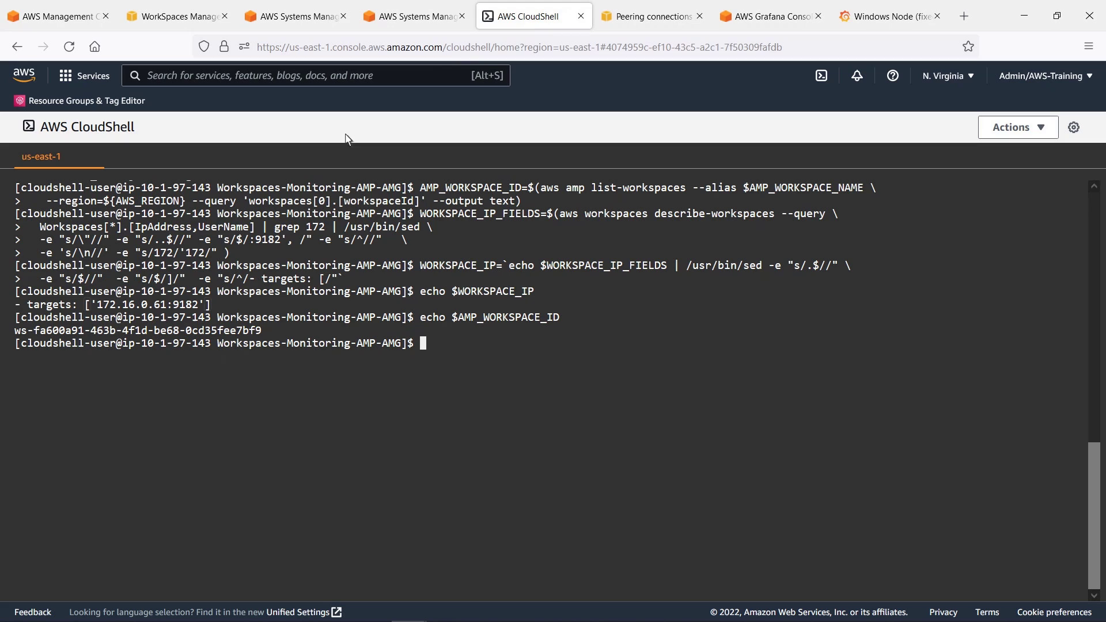
triple_click(68, 304)
key("ctrl+c")
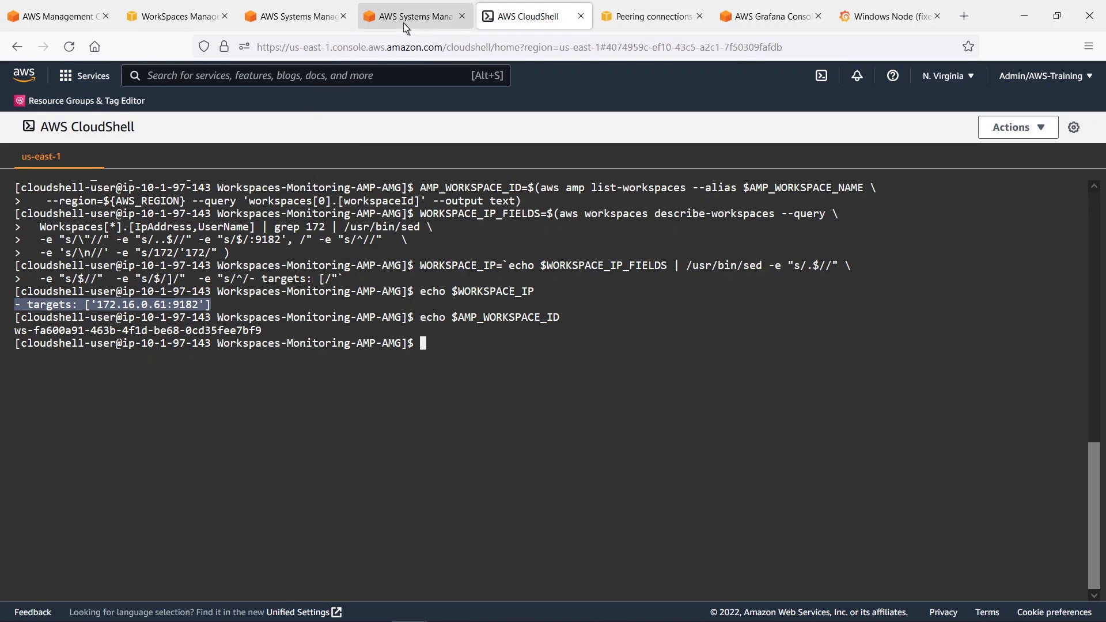
left_click(406, 17)
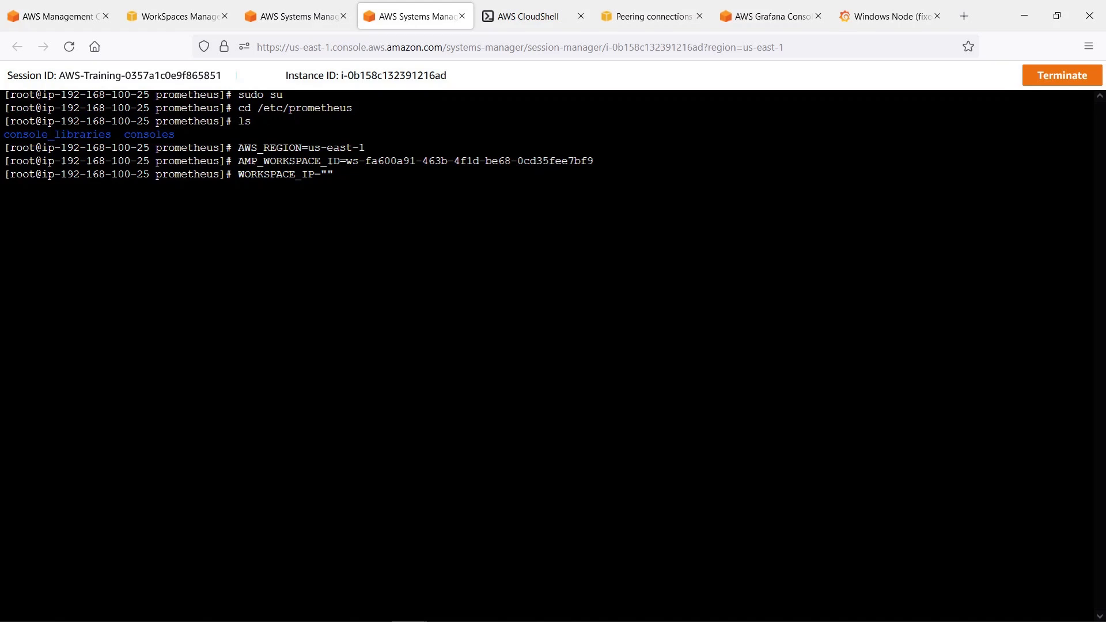
key("ctrl+v")
key("Return")
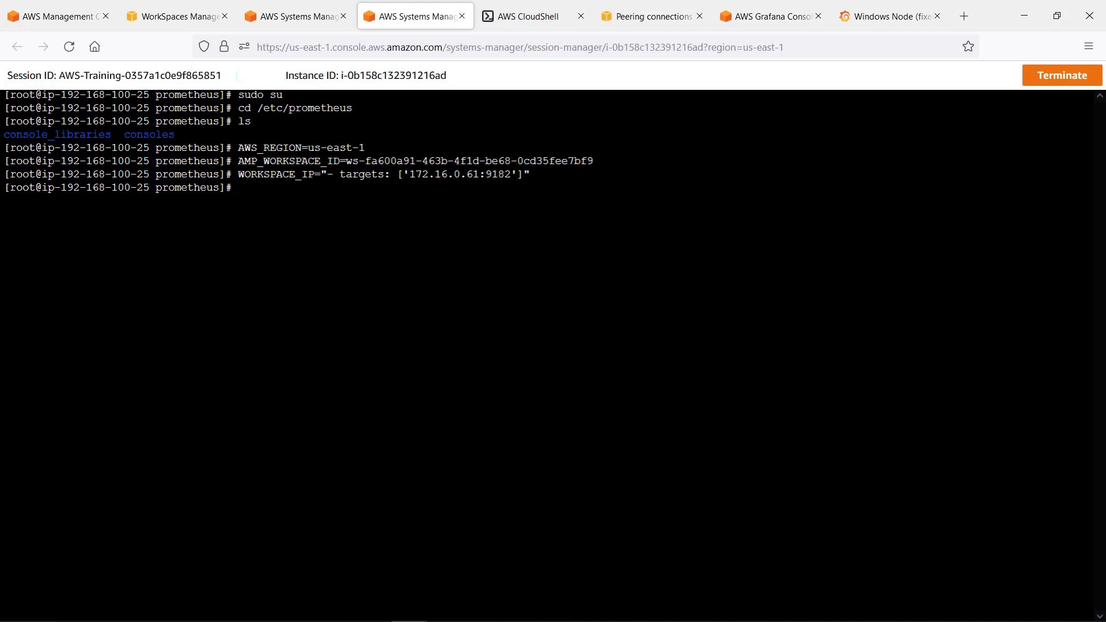
Step: Write prometheus.yml scraping 172.16.0.61:9182 and remote-writing to AMP, and verify its contents
type("cat > /etc/prometheus/prometheus.yml << EOF ## The following is a set of default values for prometheus server helm chart which enable remoteWrite to AMP  global:   scrape_interval: 60s   external_labels:     monitor: 'prometheus'  # add the workspaces IP:9182 in the targets line separated by commas scrape_configs:     - job_name: 'prometheus'       static_configs:           $WORKSPACE_IP           #- targets: ['localhost:9182']  #adjust as needed remote_write:   -     url: https://aps-workspaces.${AWS_REGION}.amazonaws.com/workspaces/${AMP_WORKSPACE_ID}/api/v1/remote_write     queue_config:      max_samples_per_send: 1000      max_shards: 200      capacity: 2500     sigv4:      region: $AWS_REGION EOF")
type("ls")
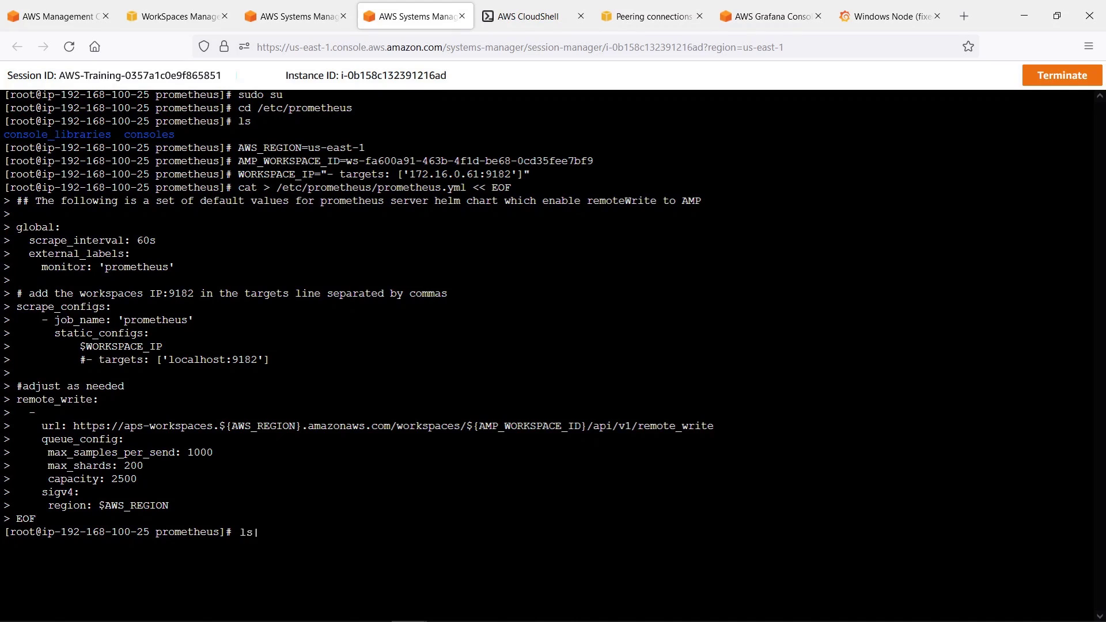
key("Return")
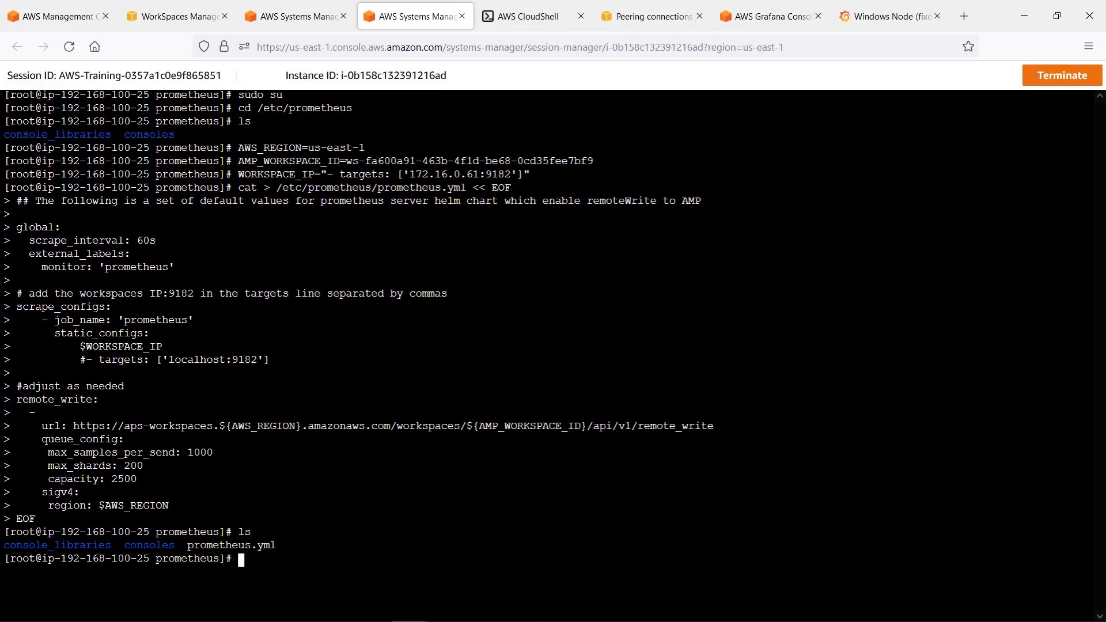
type("cat prometheus.yml")
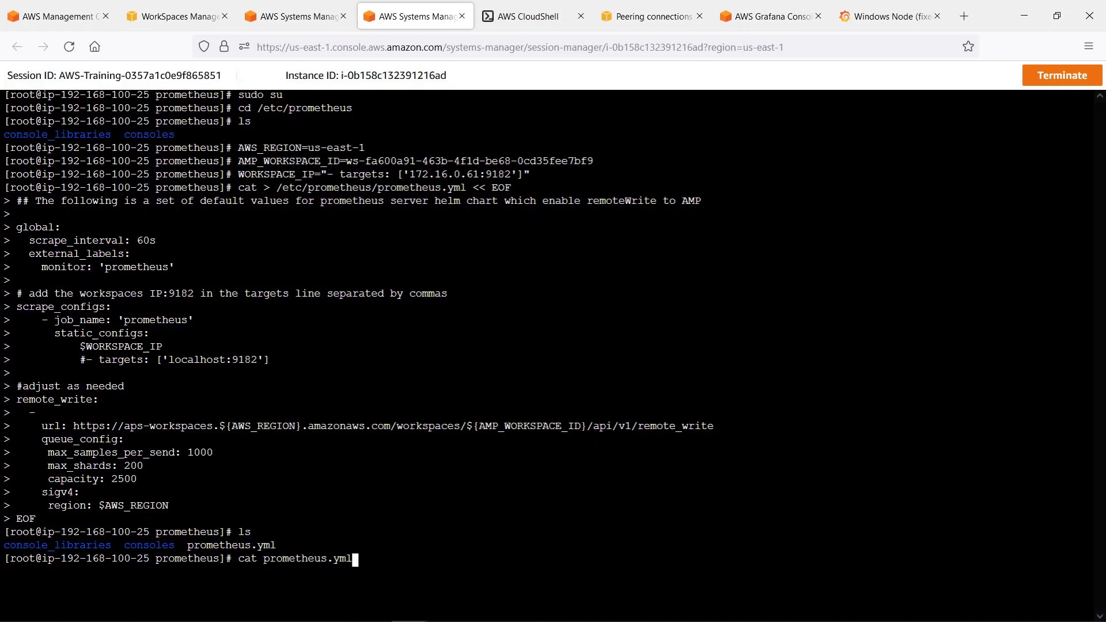
key("Return")
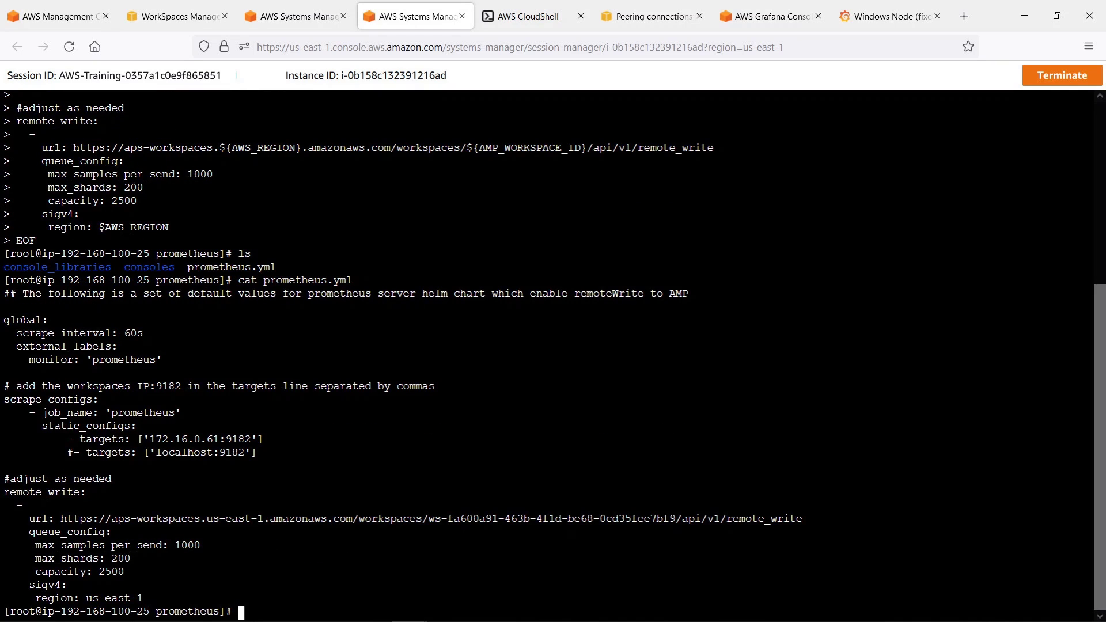
type("systemctl enable prometheus")
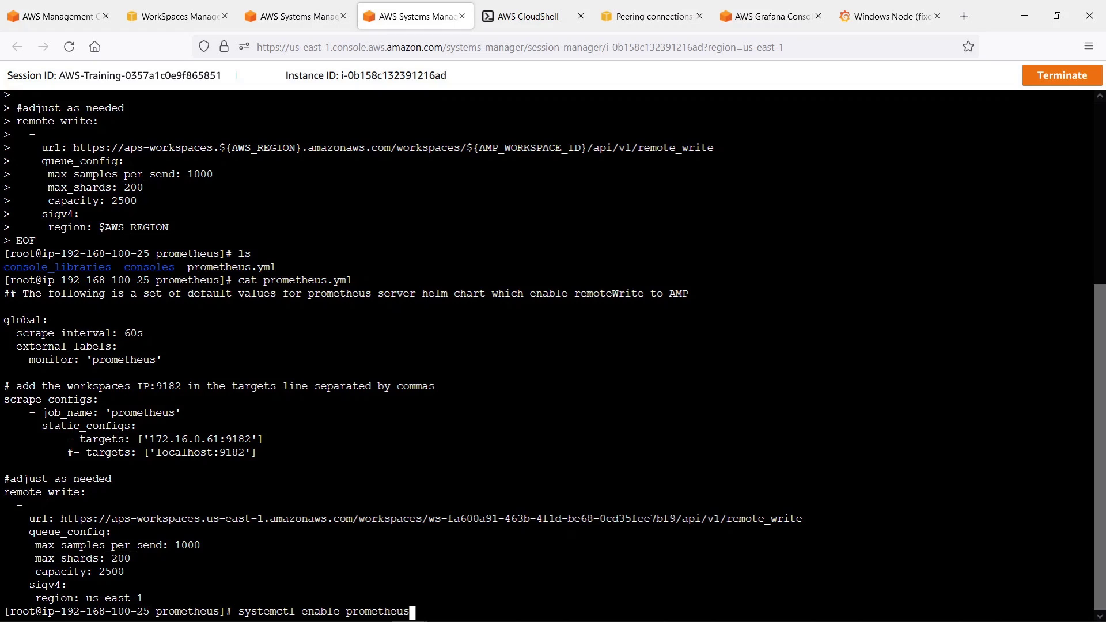
Step: Enable, restart and confirm the Prometheus service is active via systemctl
key("Return")
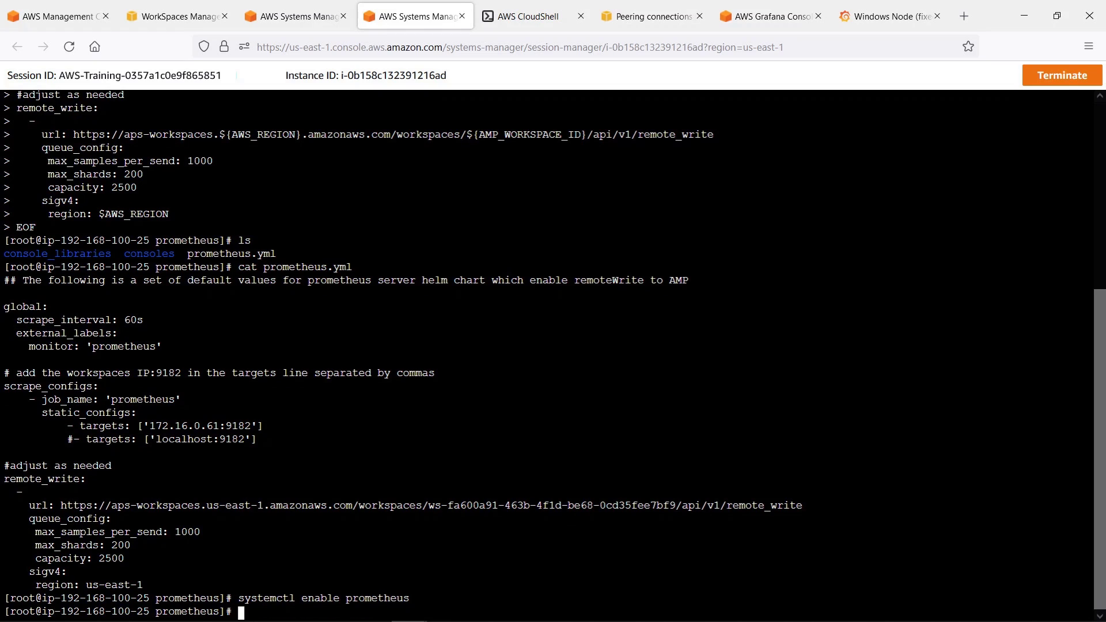
type("systemctl restart prometheus")
key("Return")
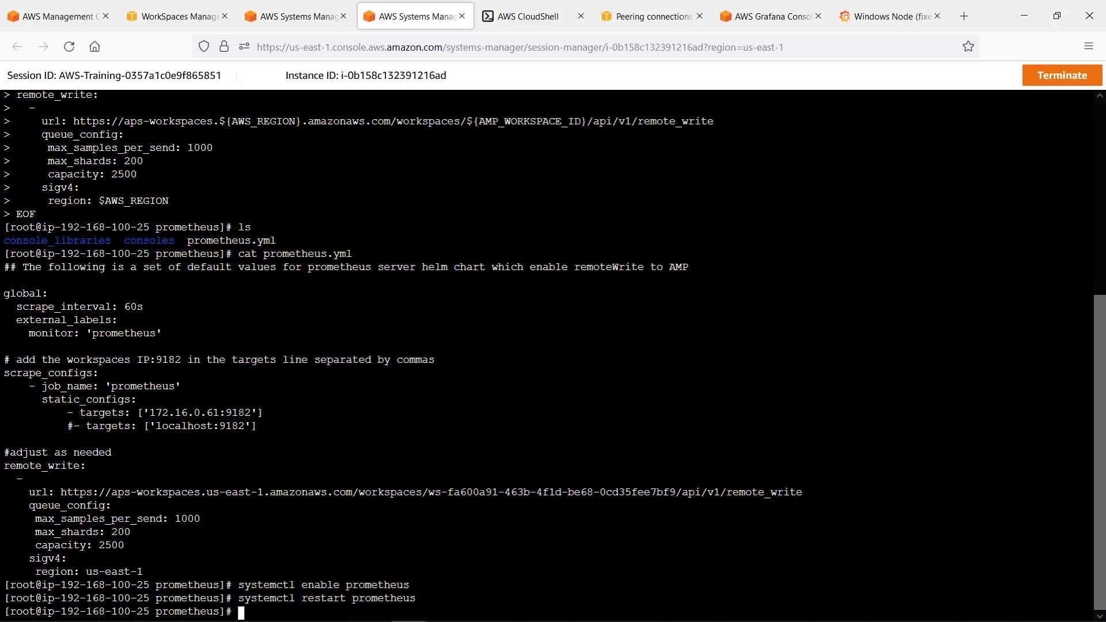
type("systemctl status prometheus")
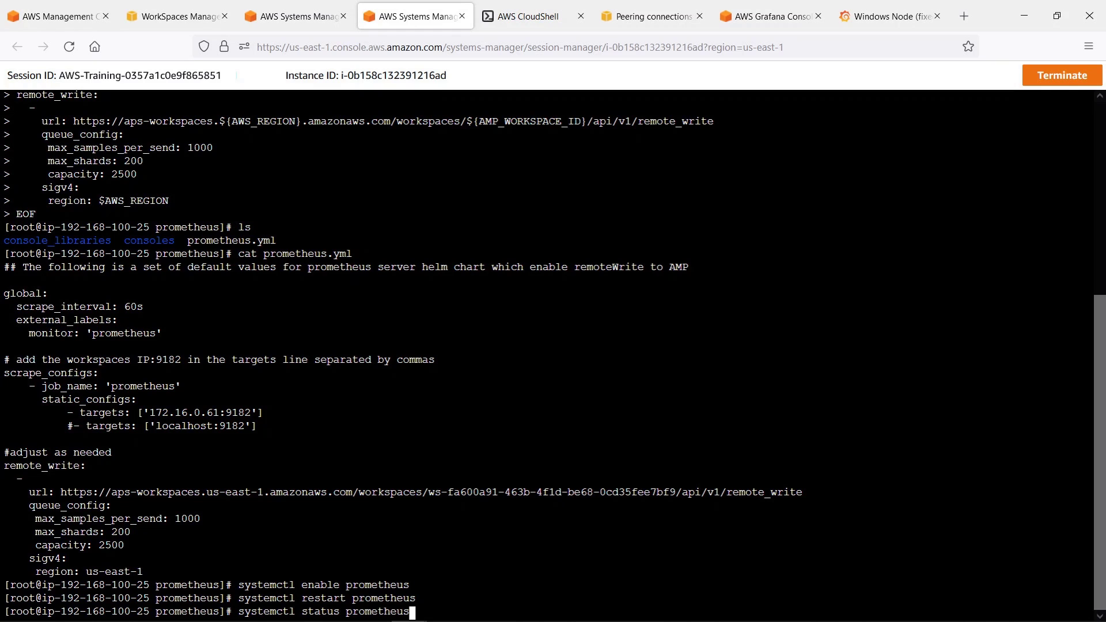
key("Return")
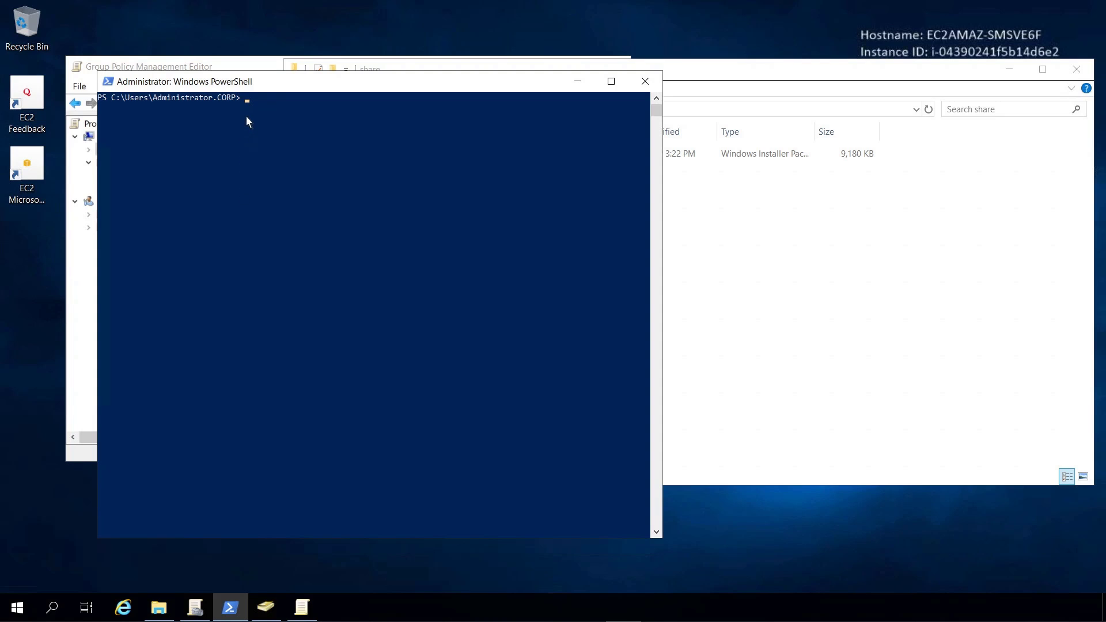
Step: Paste the windows_exporter download command and show the assigned windows_exporter package in the Prometheus_agent policy
type("(New-Object System.Net.WebClient).DownloadFile(\"https://github.com/prometheus-community/windows_exporter/releases/download/v0.18.1/windows_exporter-0.18.1-amd64.msi\", \"C:\\Share\\windows_exporter-0.18.1-amd64.msi\")")
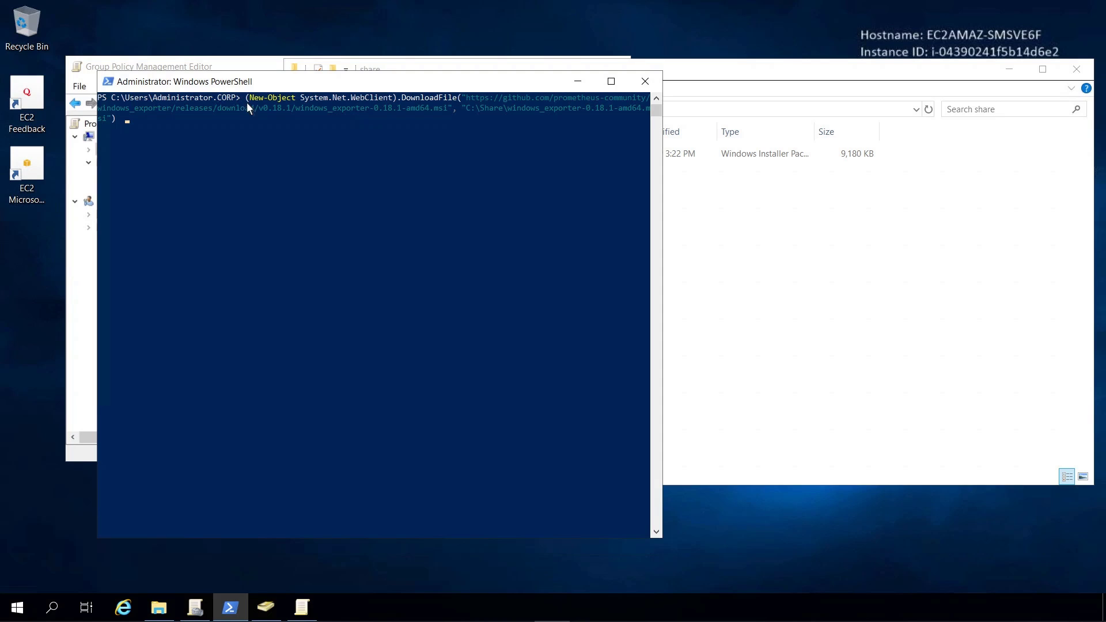
left_click(94, 72)
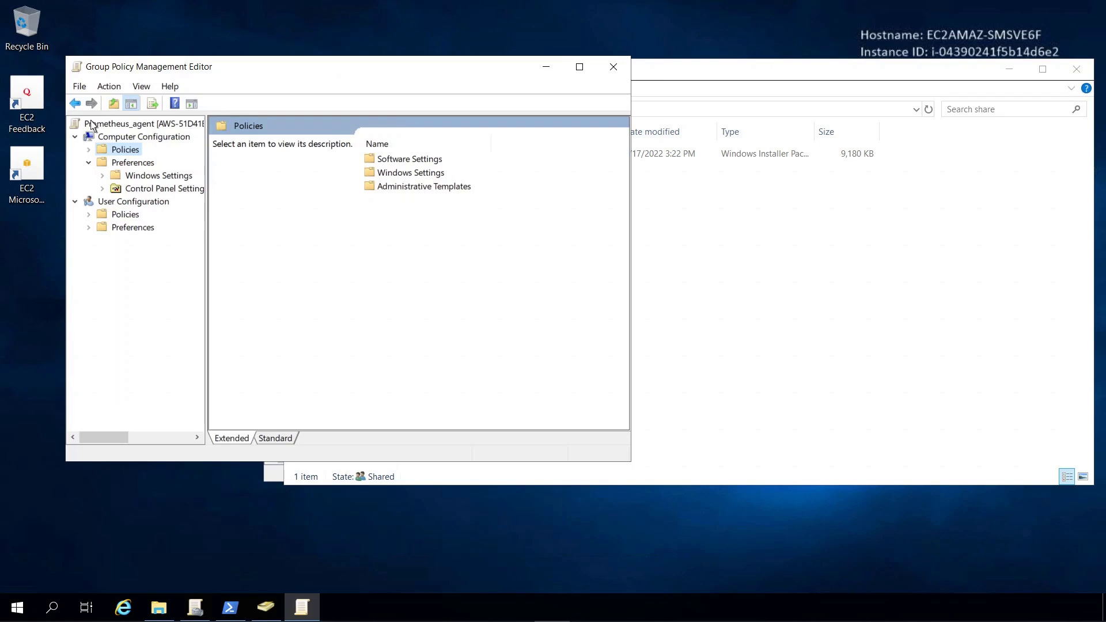
left_click(89, 150)
double_click(121, 163)
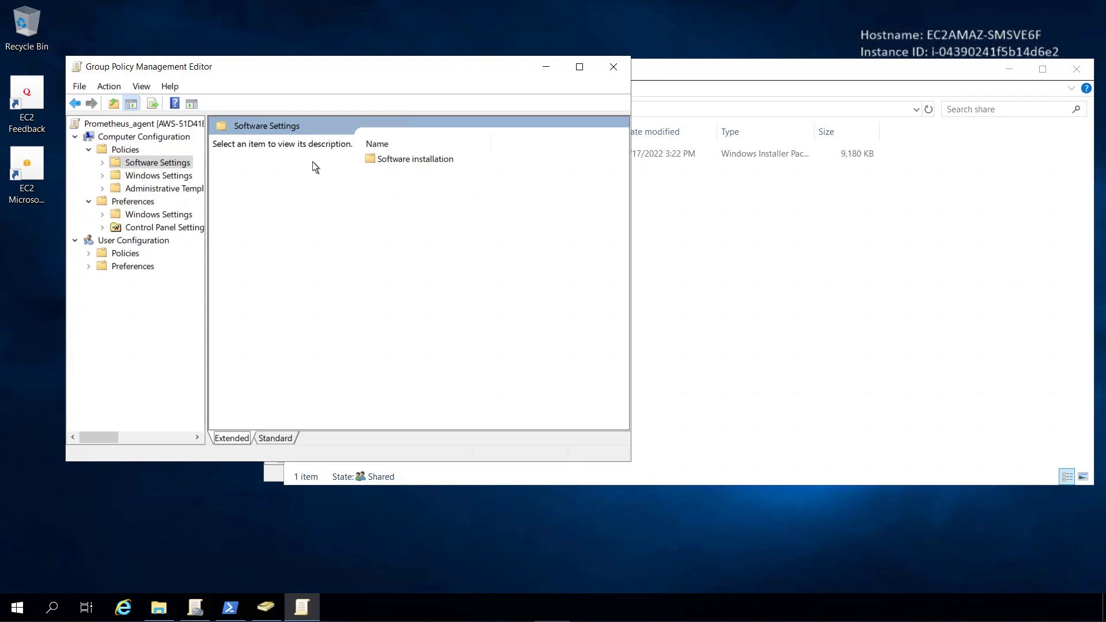
double_click(393, 161)
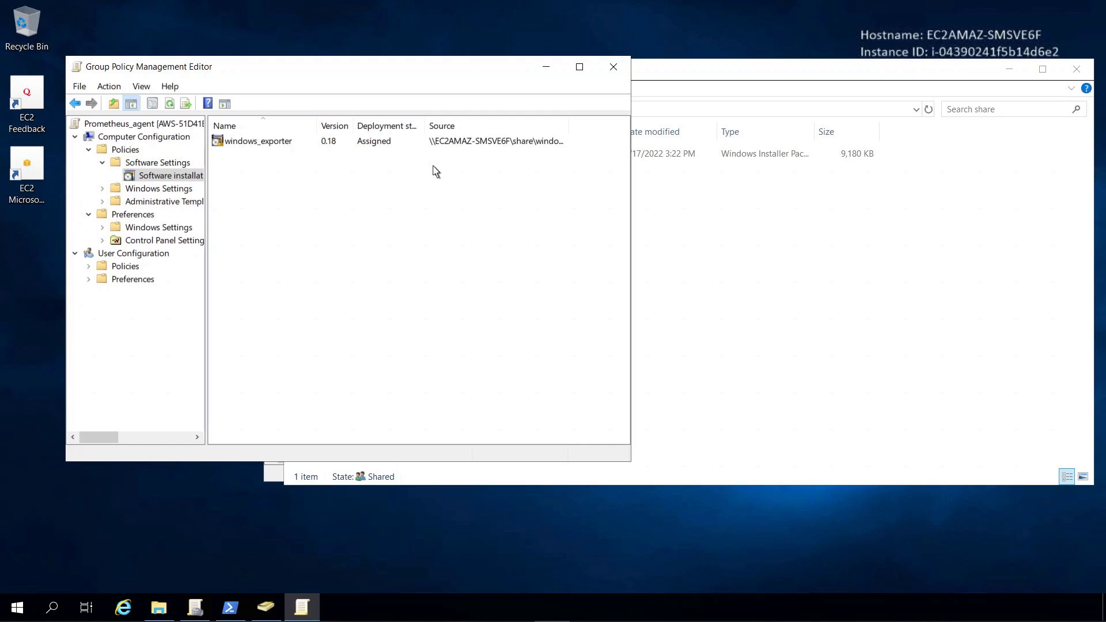
Step: Confirm the windows_exporter service preference is Automatic (Delayed Start) and close the editor
left_click(179, 242)
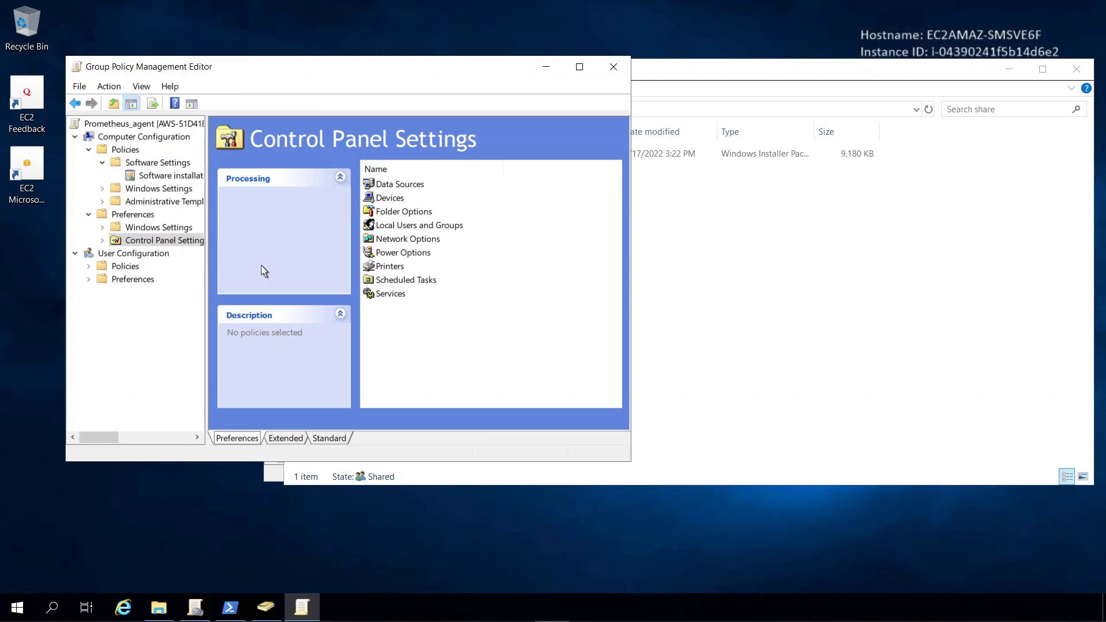
double_click(388, 295)
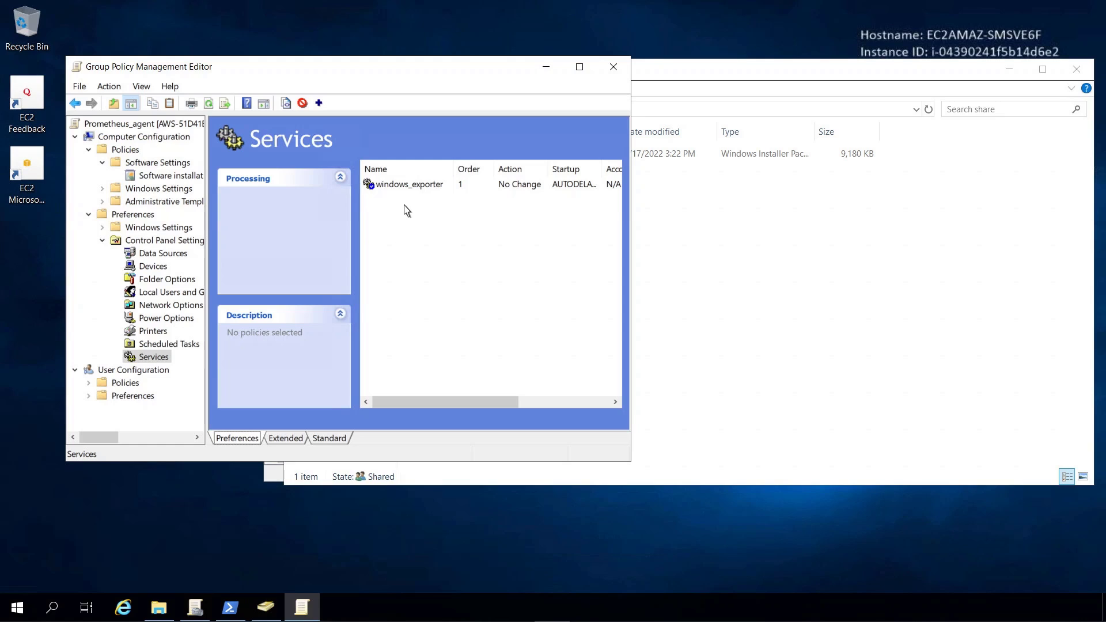
right_click(403, 185)
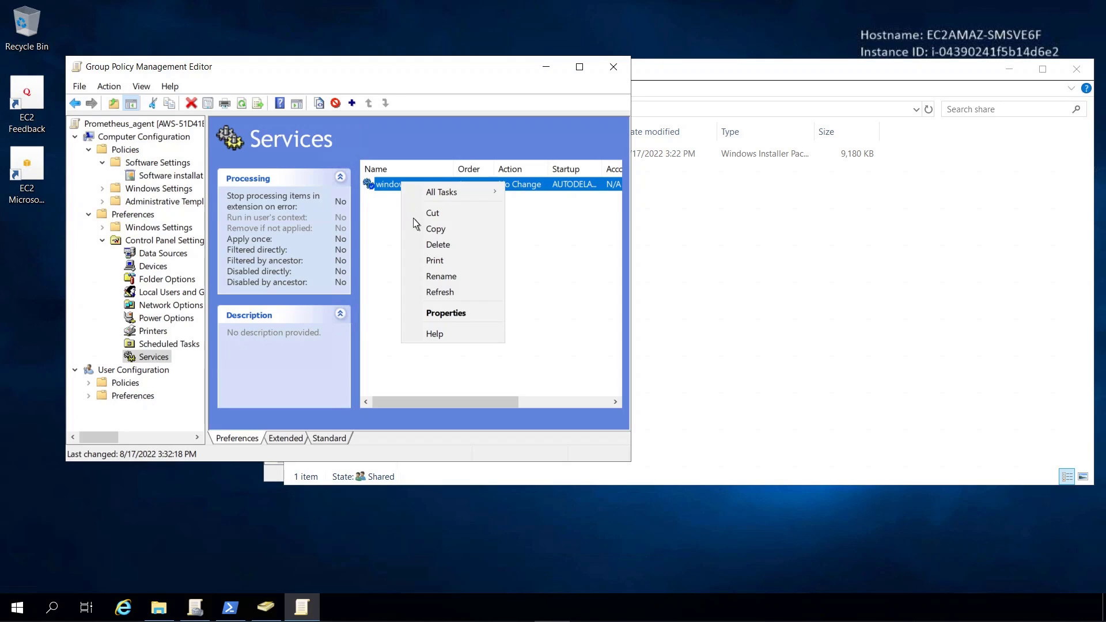
left_click(433, 314)
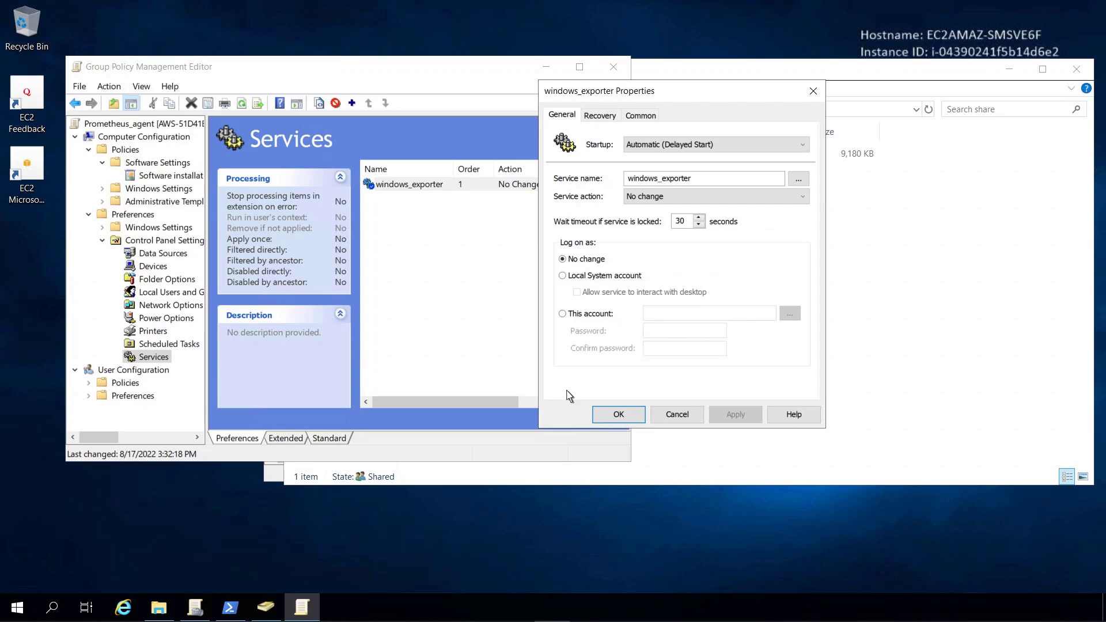
left_click(620, 418)
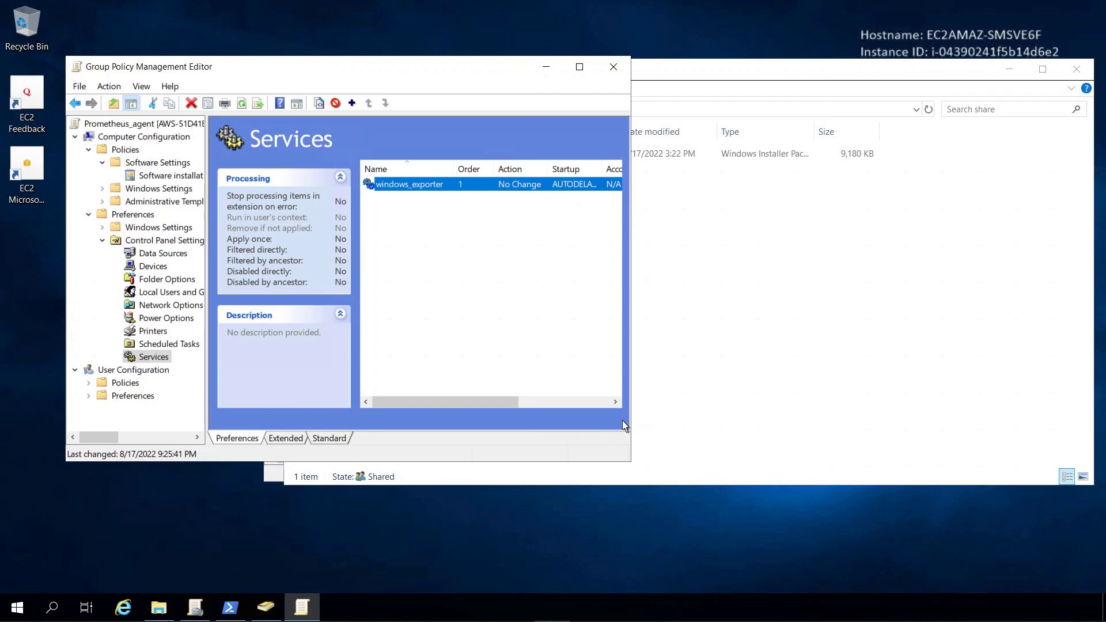
left_click(614, 67)
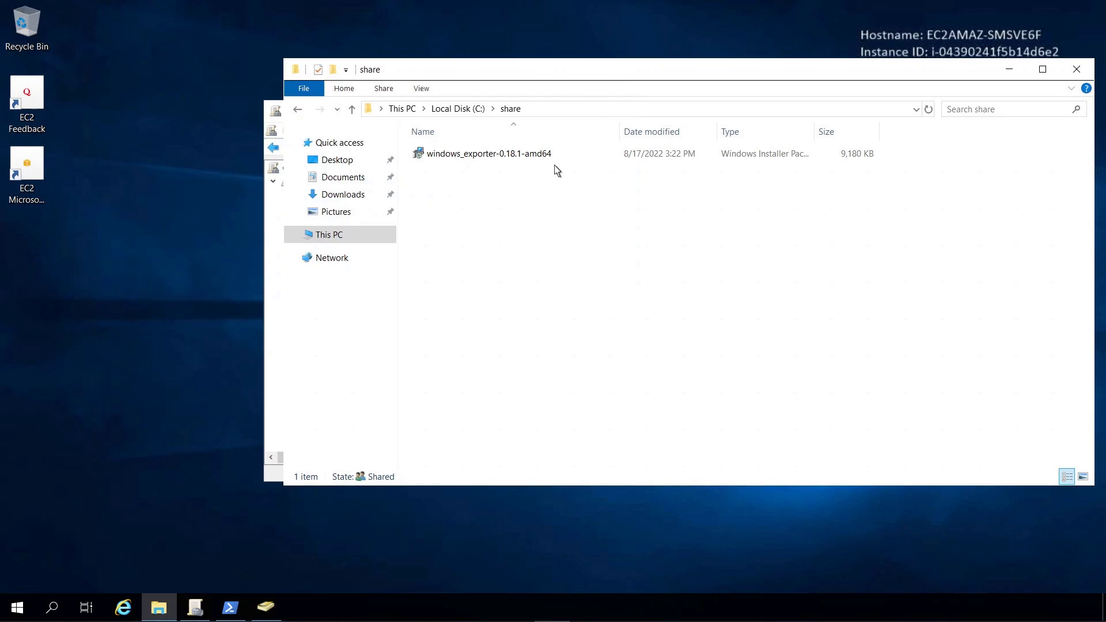
Step: View the GPOs linked to workspaces.com, with Prometheus_agent linked and enforced
left_click(266, 608)
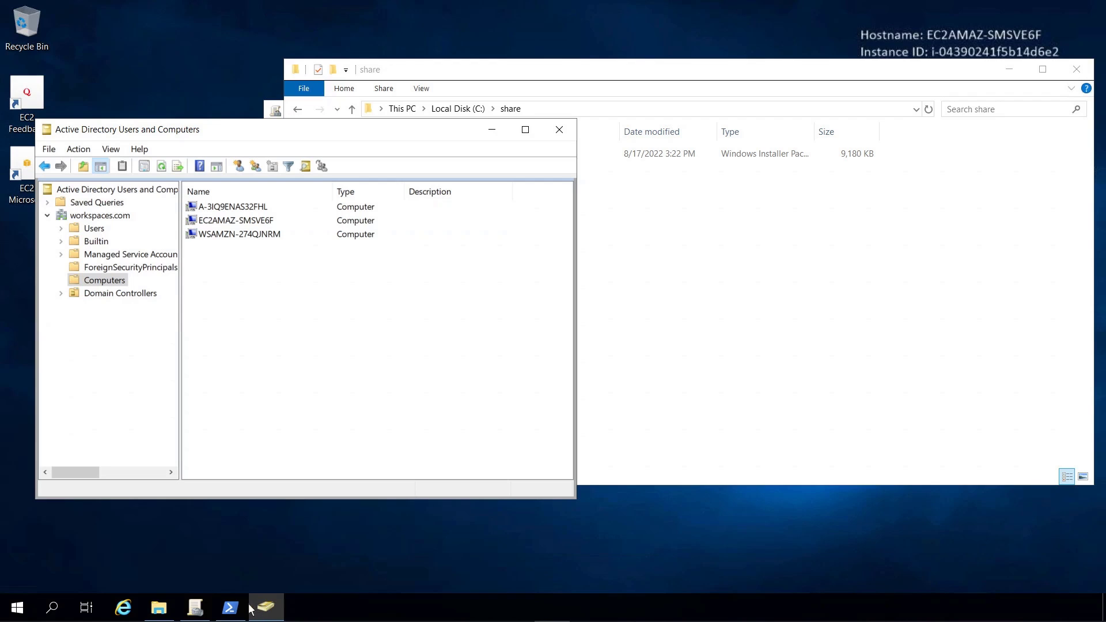
left_click(197, 608)
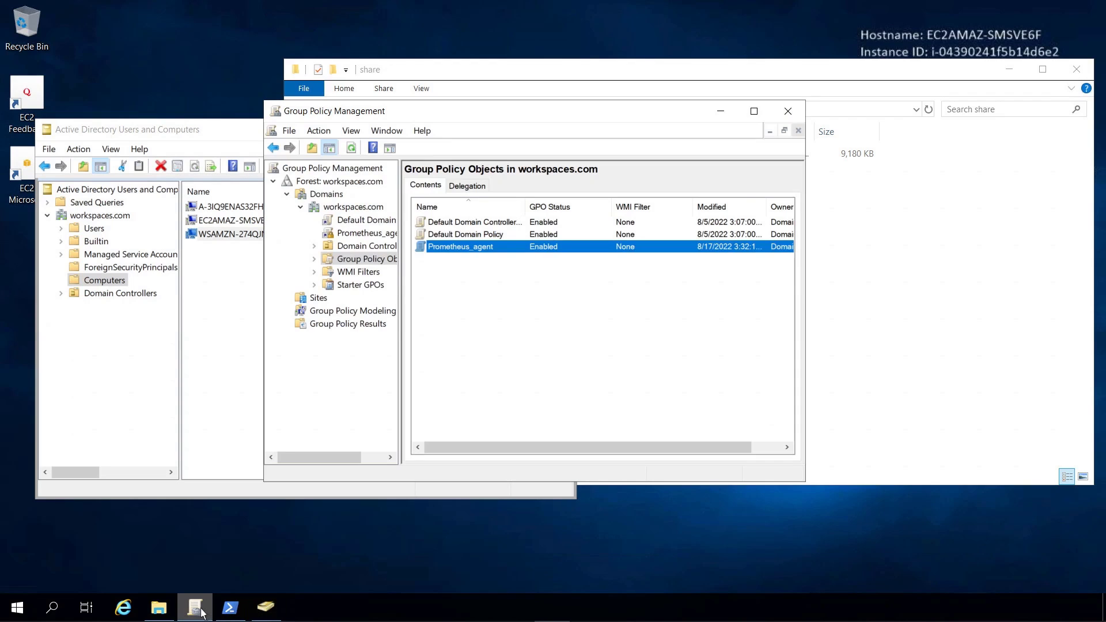
left_click(350, 207)
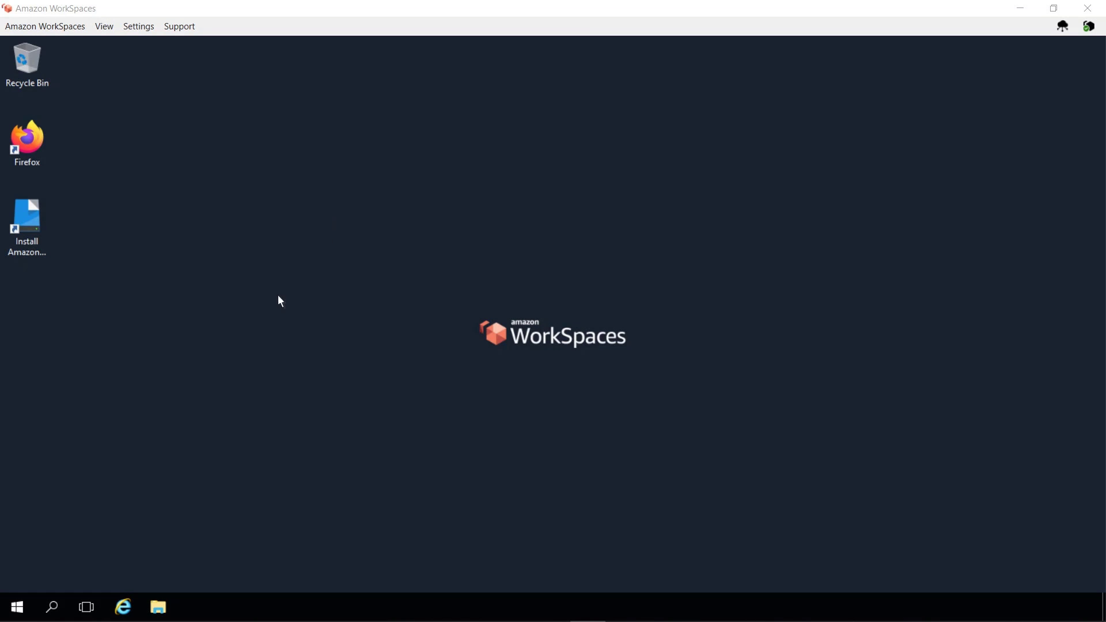
Step: In the WorkSpace's Services list confirm windows_exporter is running with automatic startup
left_click(53, 607)
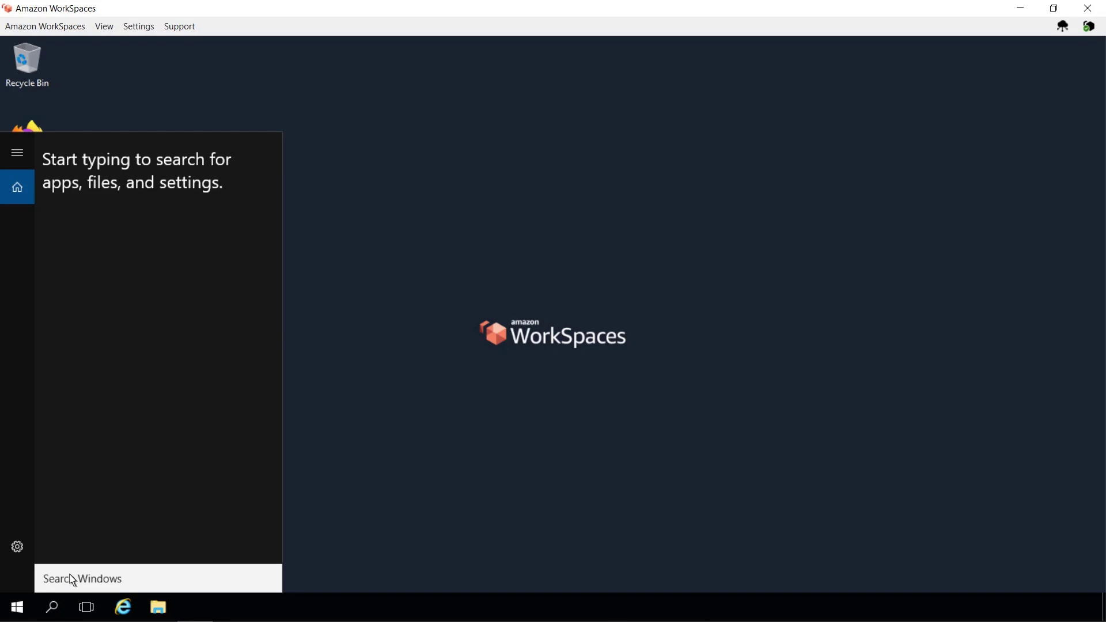
type("services")
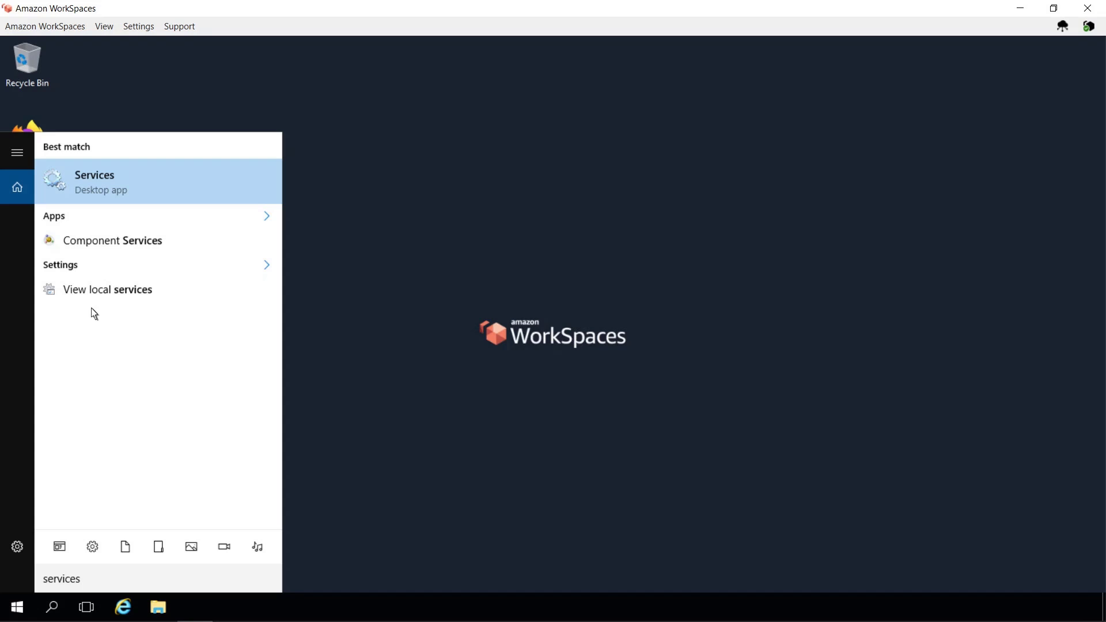
left_click(103, 185)
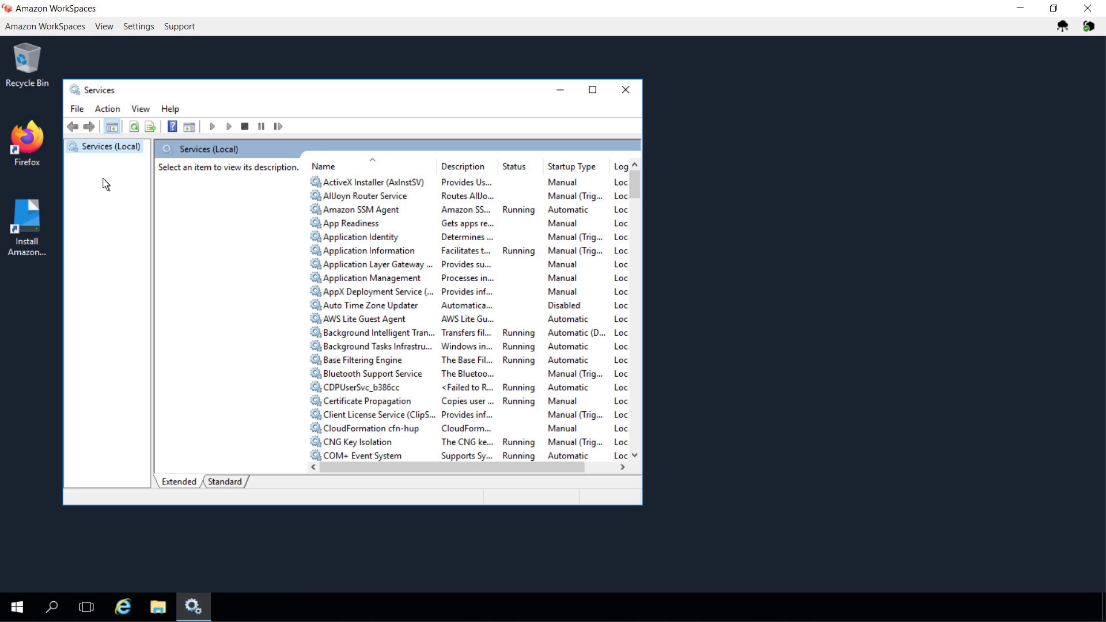
left_click_drag(632, 449, 465, 405)
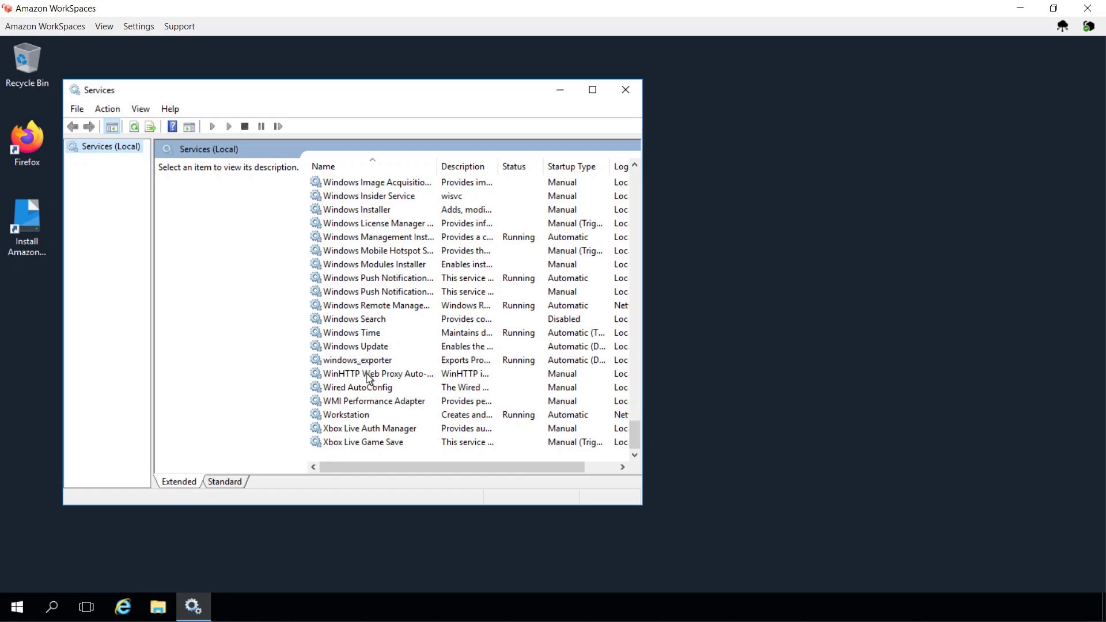
left_click(339, 361)
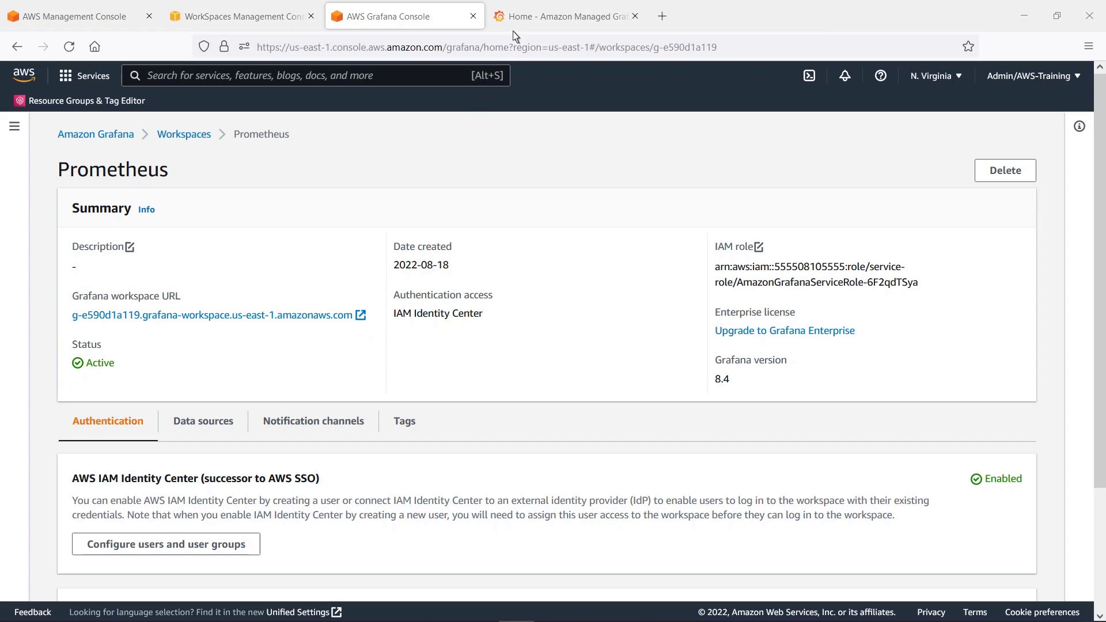
Step: Add the PROMAMP Amazon Managed Prometheus workspace in US East (N. Virginia) as a Grafana data source
left_click(521, 18)
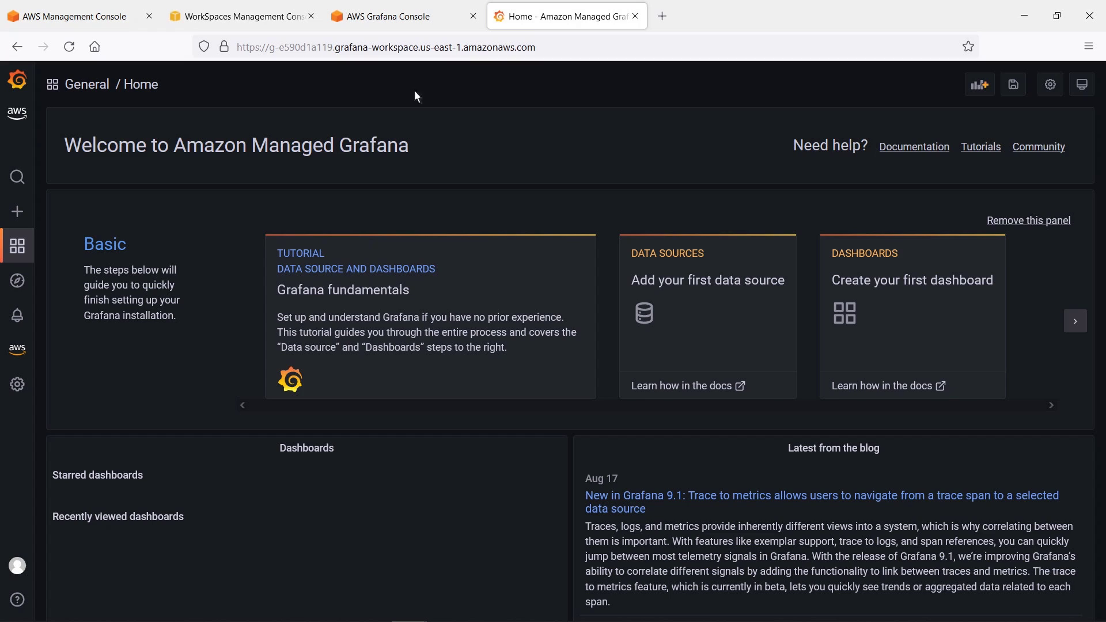
mouse_move(16, 348)
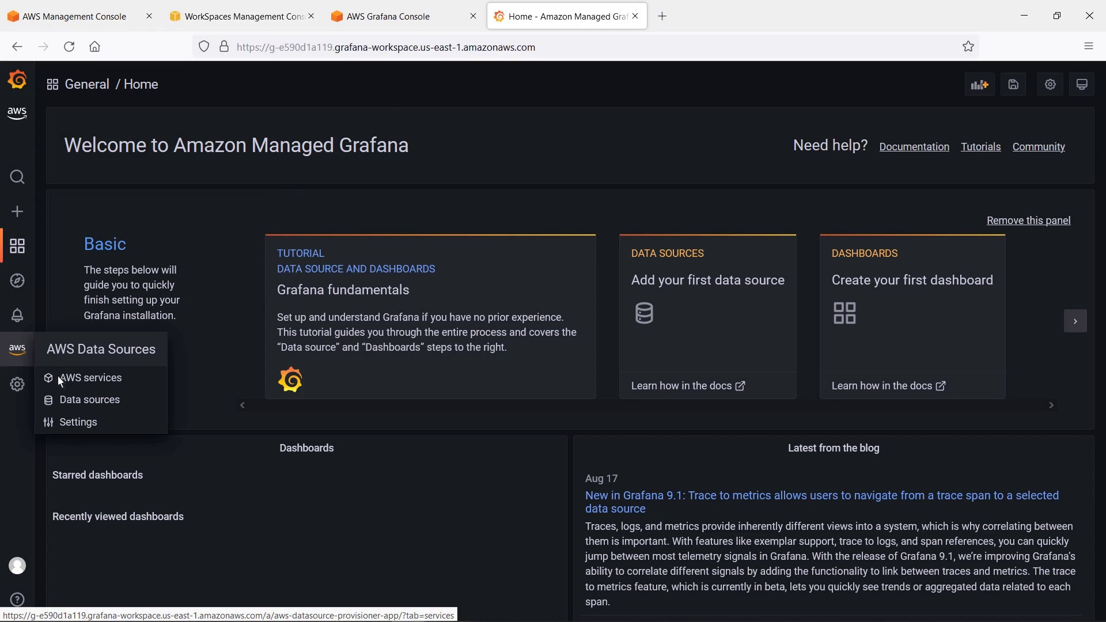
left_click(111, 402)
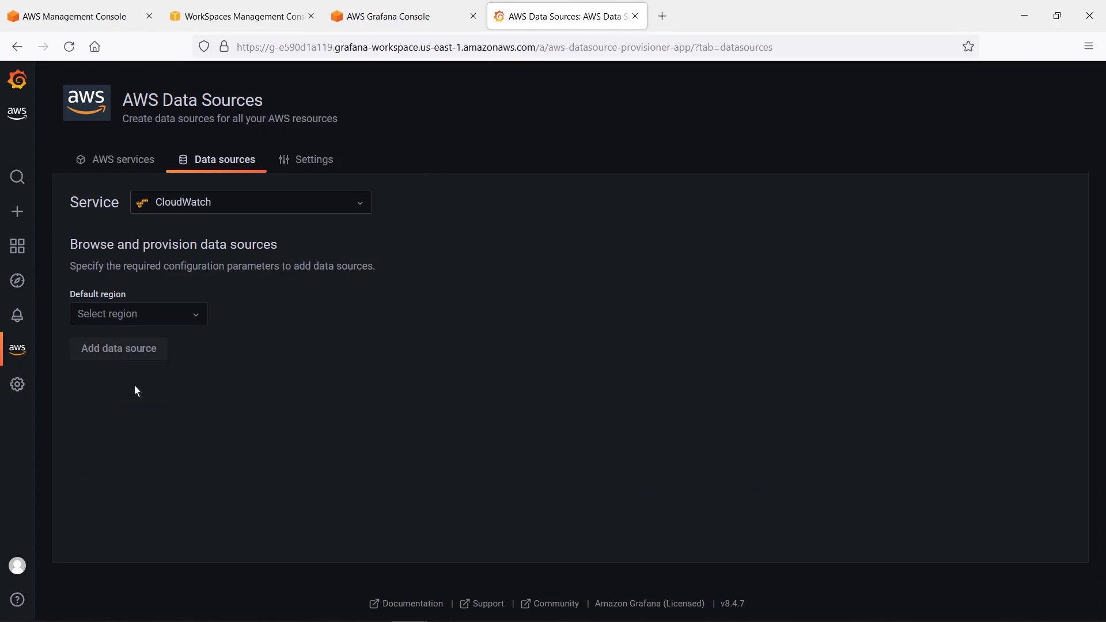
left_click(360, 208)
left_click(243, 360)
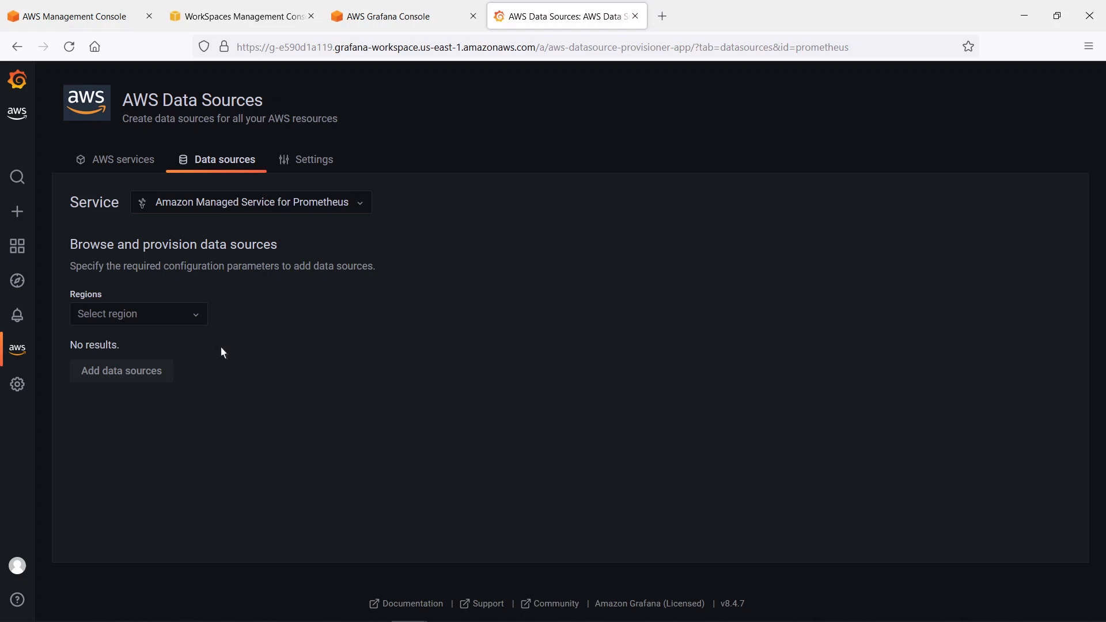
left_click(197, 319)
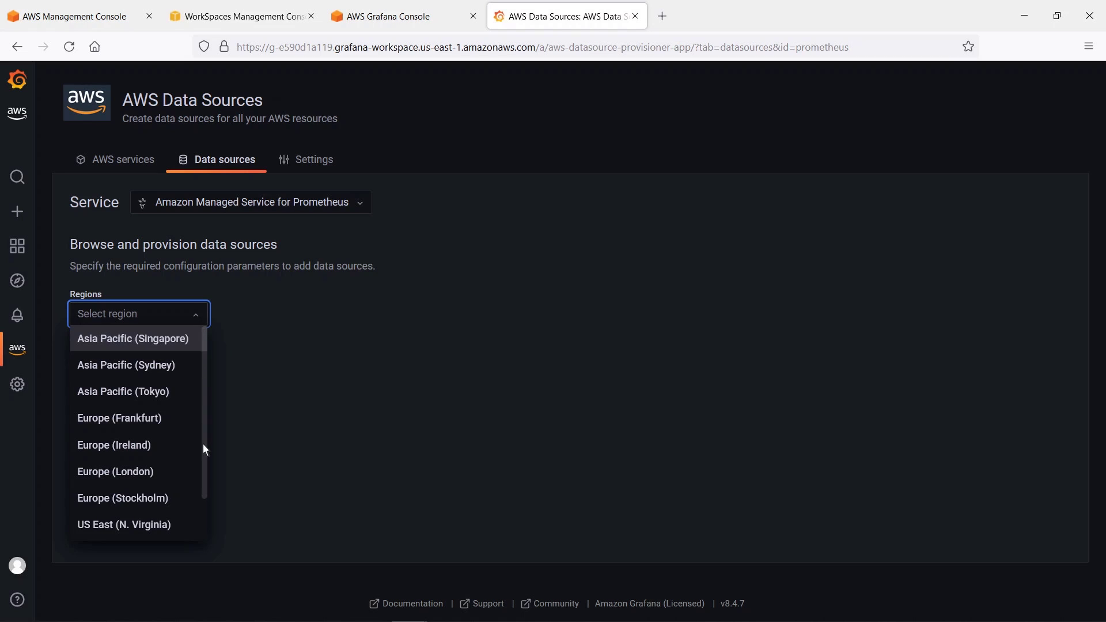
scroll(206, 518, "down", 1)
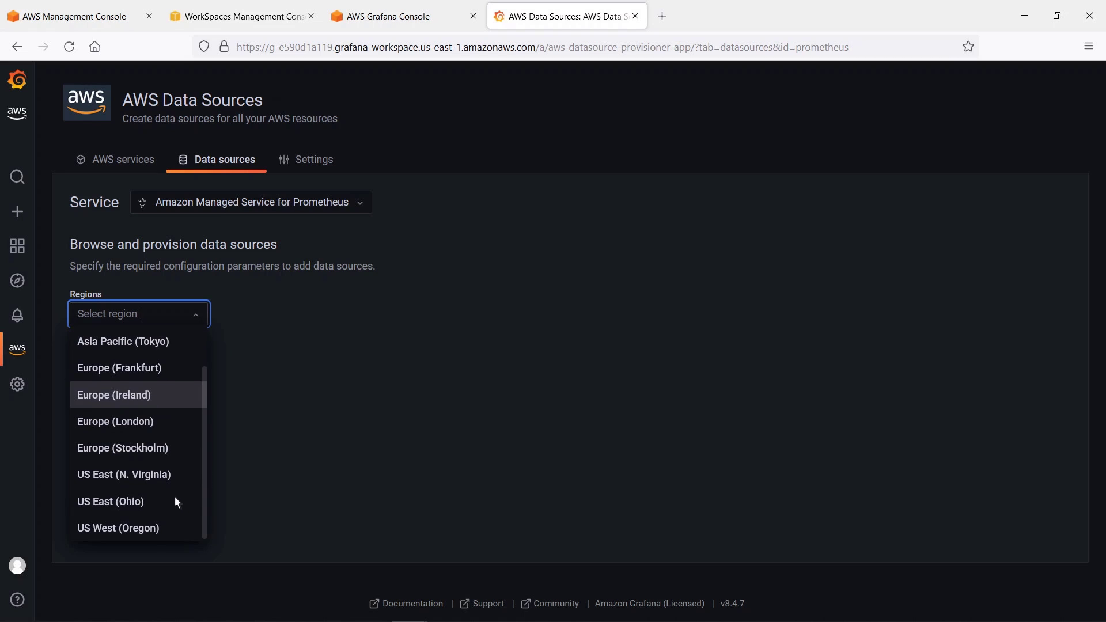
left_click(159, 474)
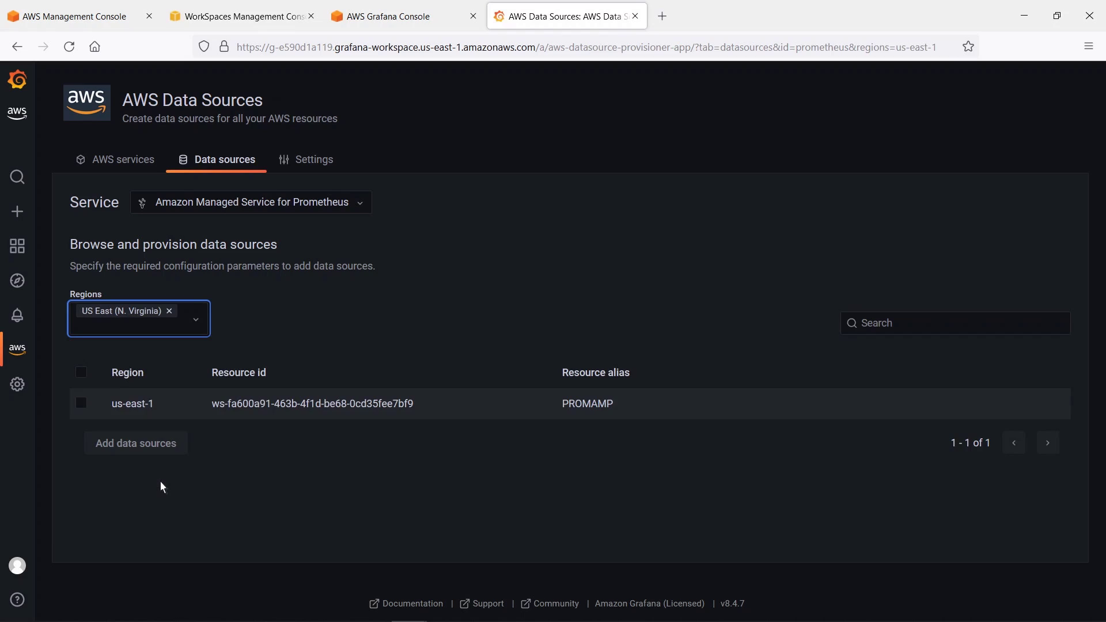
left_click(80, 404)
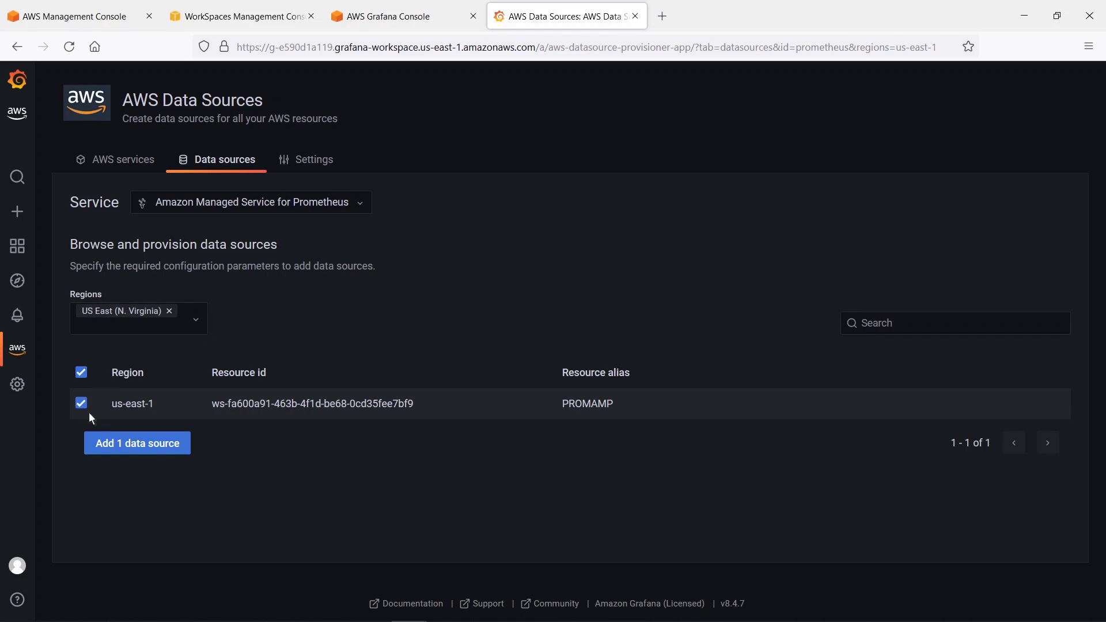
left_click(136, 450)
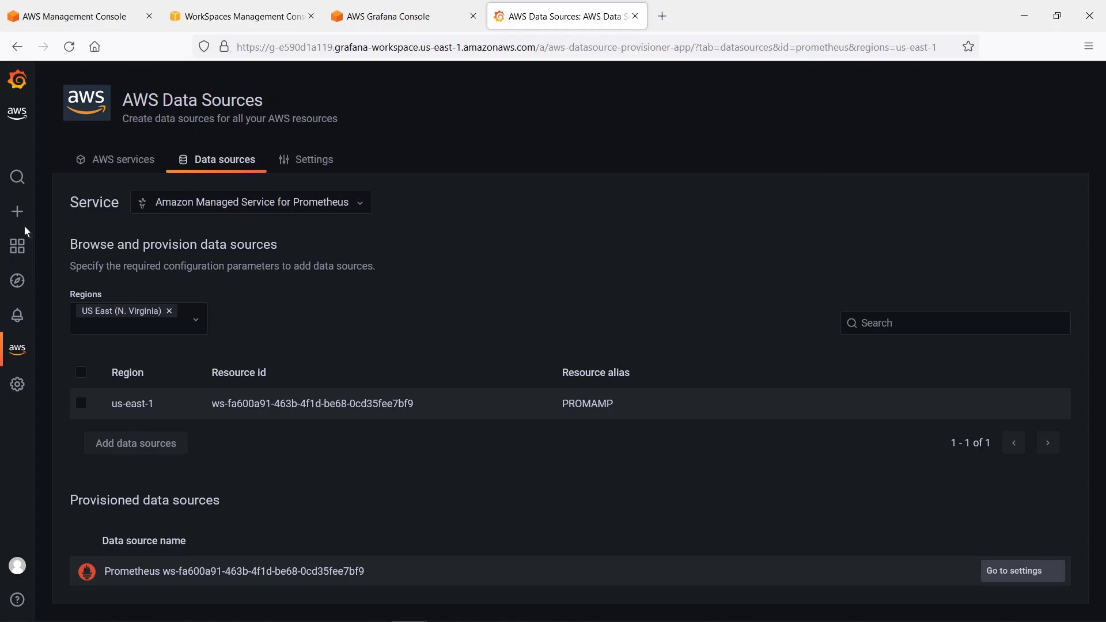
mouse_move(16, 212)
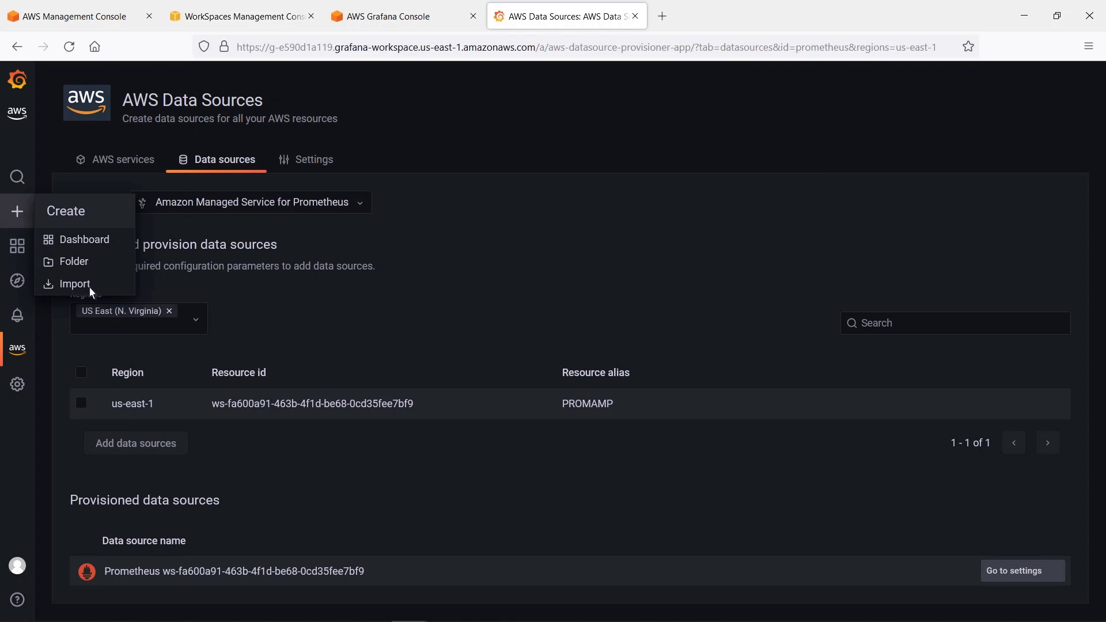
Step: Load grafana.com dashboard 12422, Windows Node, into the import form
left_click(77, 283)
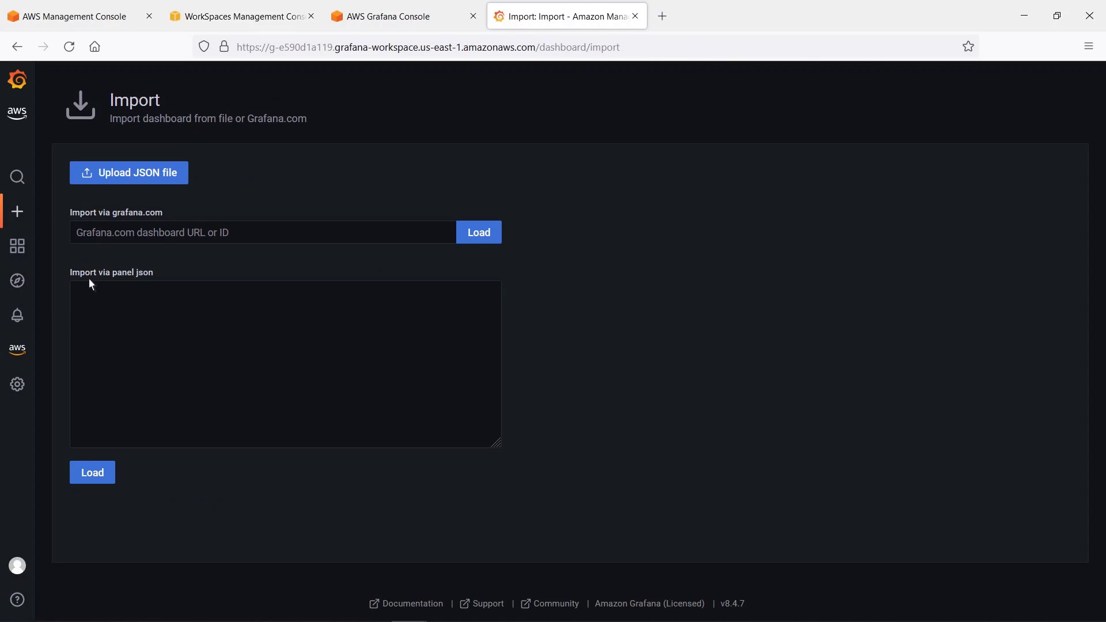
left_click(81, 241)
type("12422")
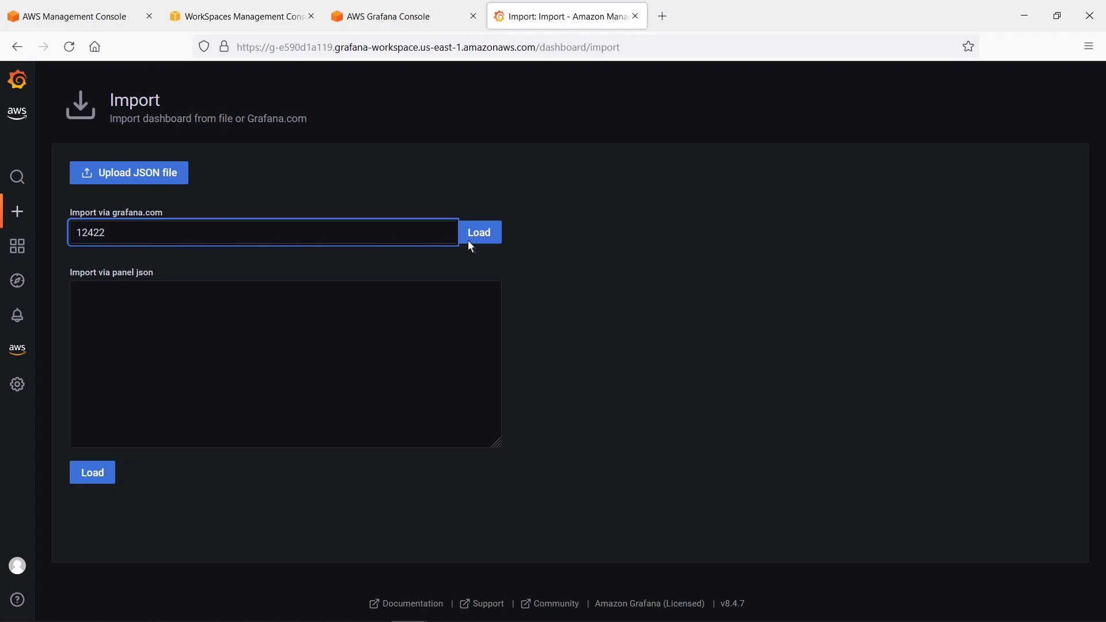
left_click(481, 241)
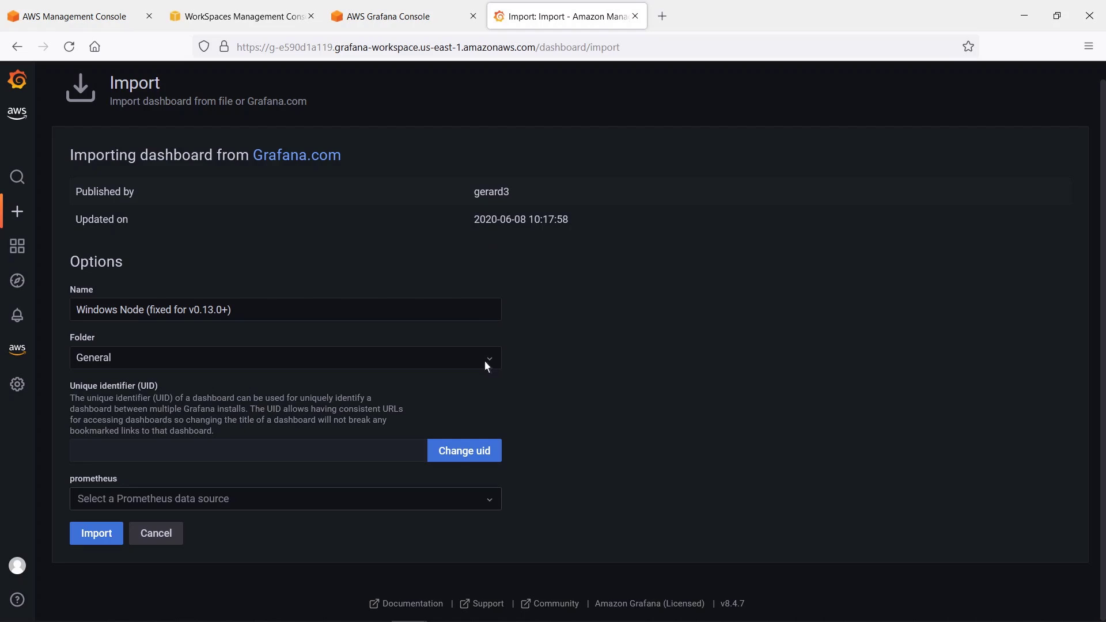
Step: Bind it to the Prometheus ws-fa600a91 data source and complete the import
left_click(489, 503)
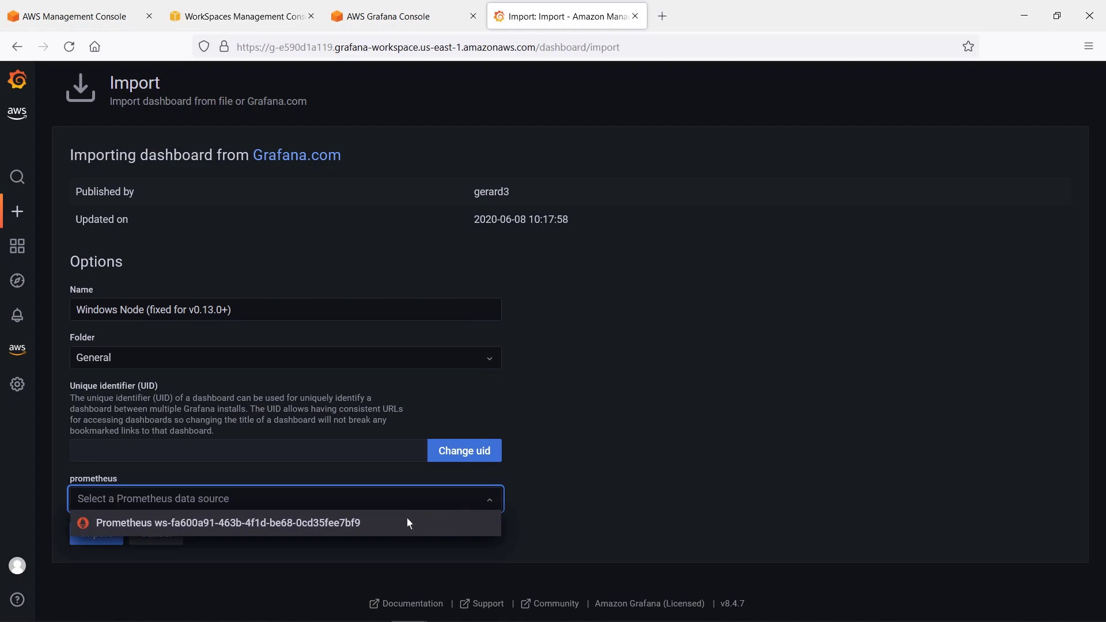
left_click(356, 524)
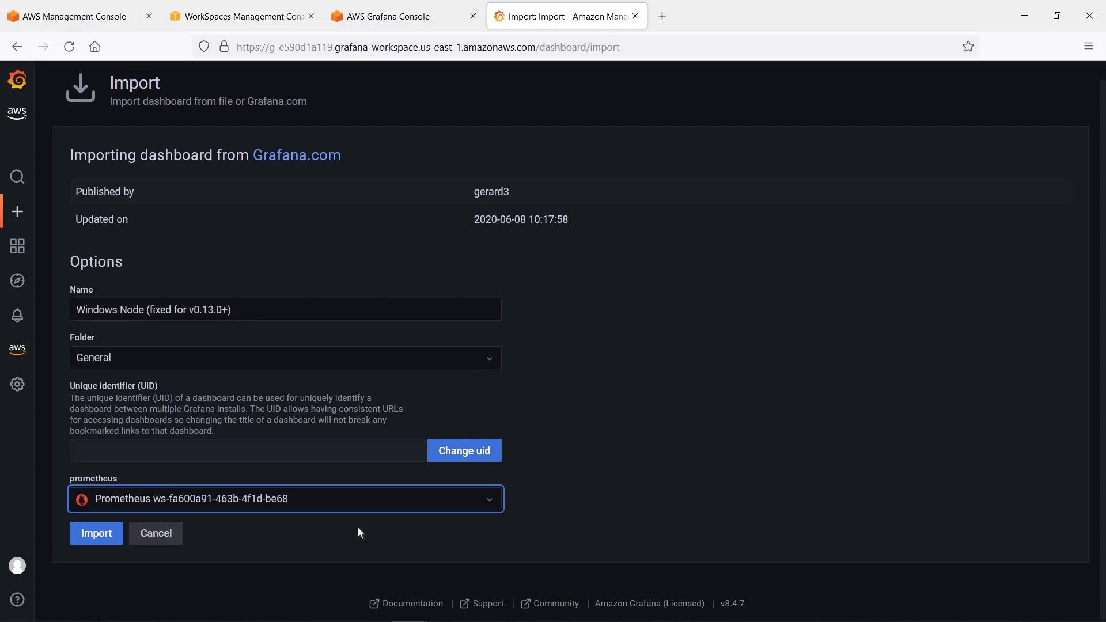
left_click(110, 537)
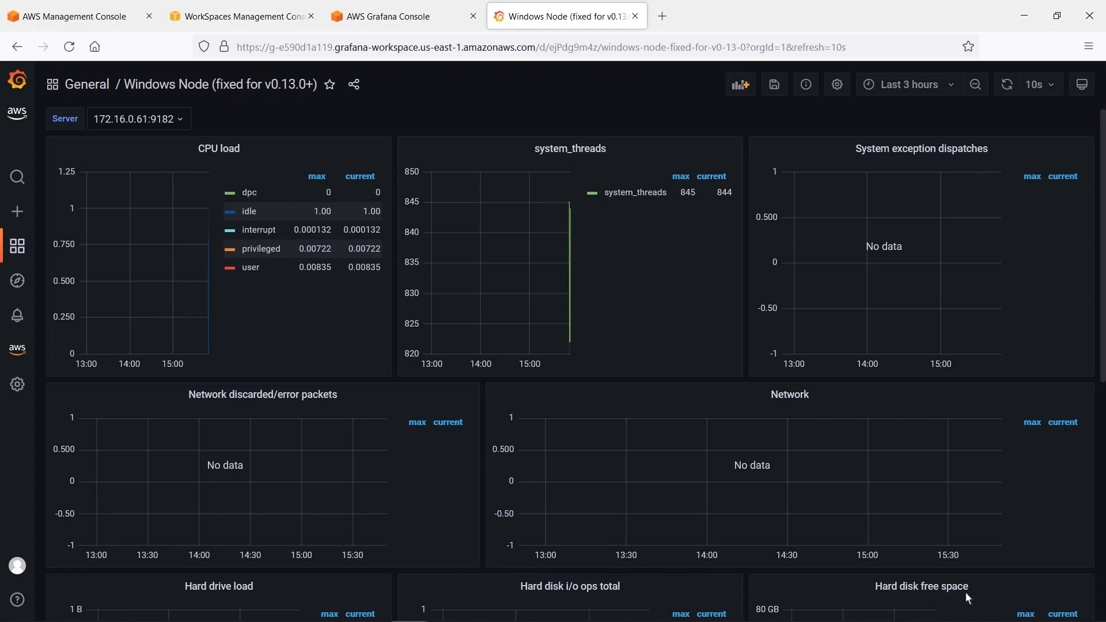
scroll(1102, 608, "down", 5)
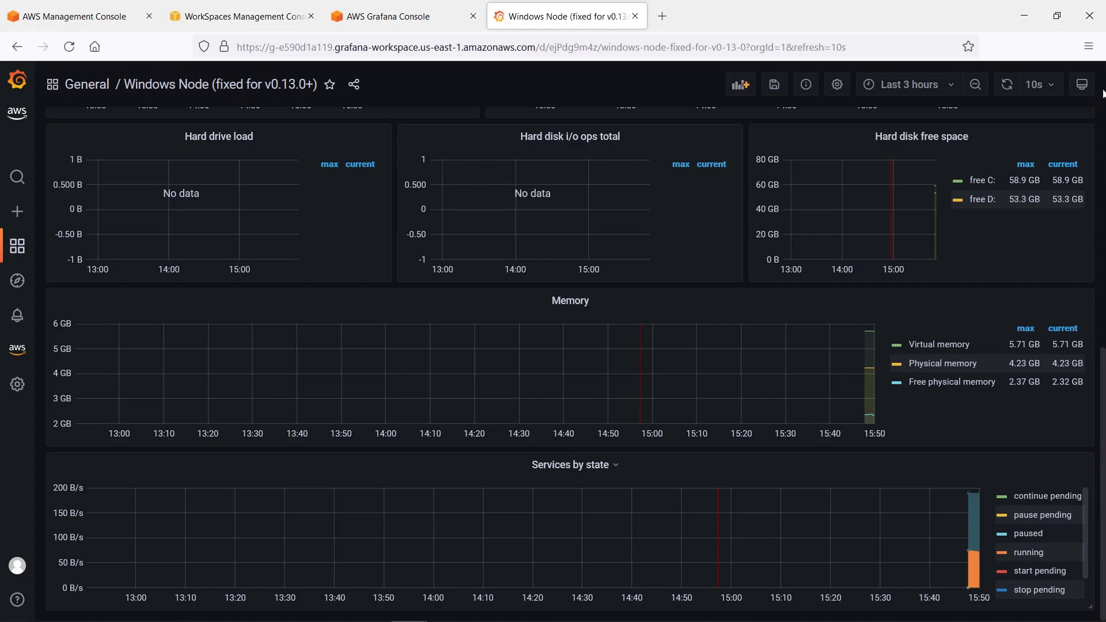
scroll(1102, 92, "up", 5)
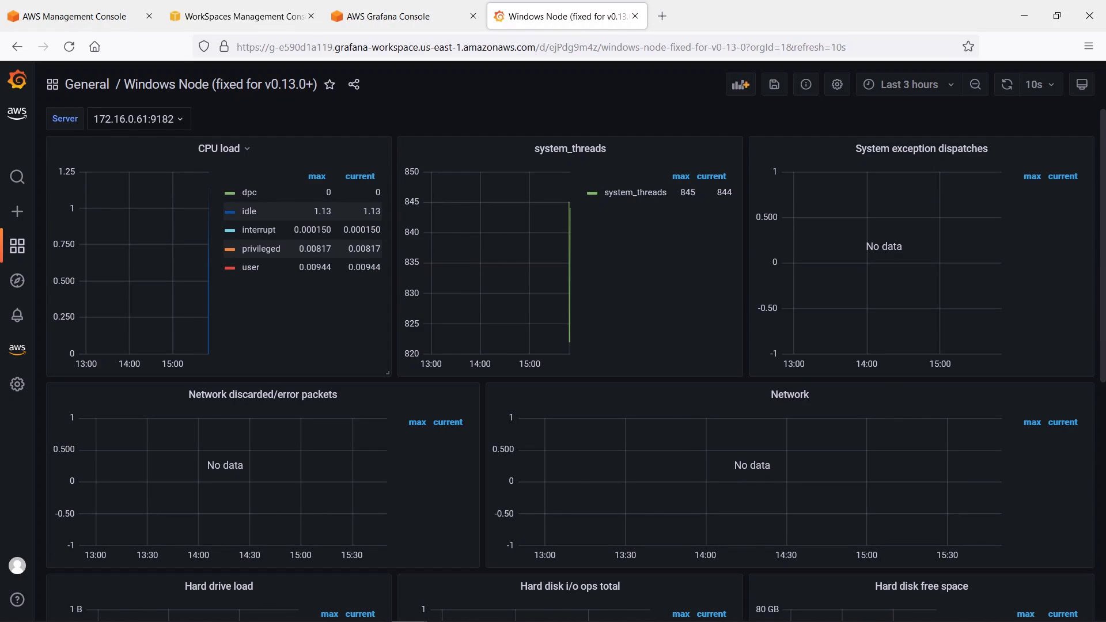
Step: Show Last 24 hours on the Windows Node dashboard with server 172.16.0.61:9182 selected
left_click(951, 86)
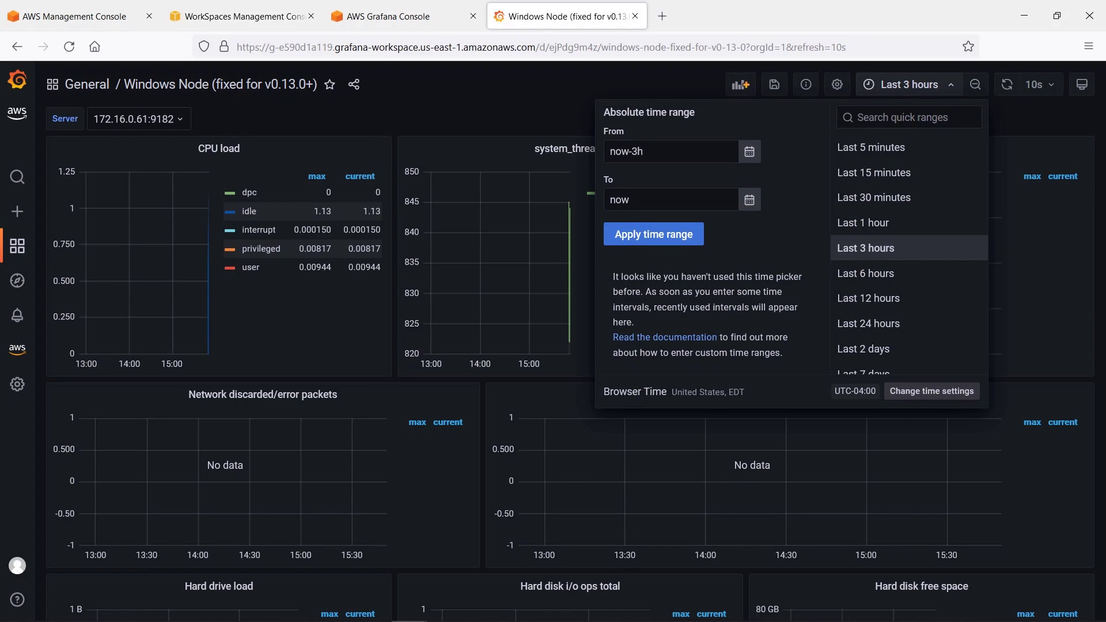
left_click(895, 328)
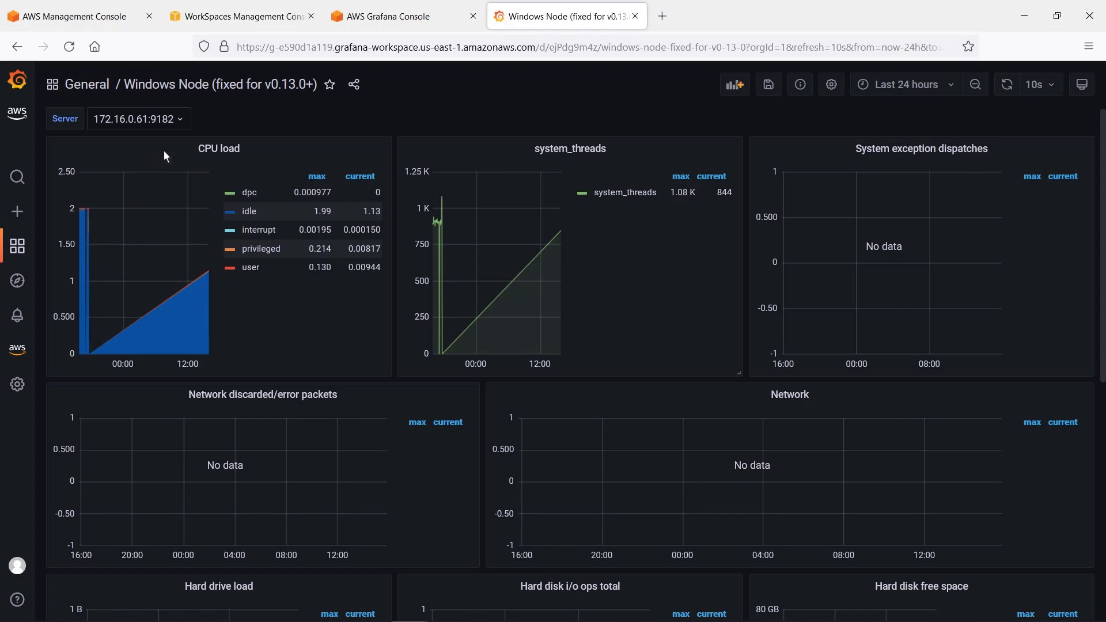
left_click(179, 119)
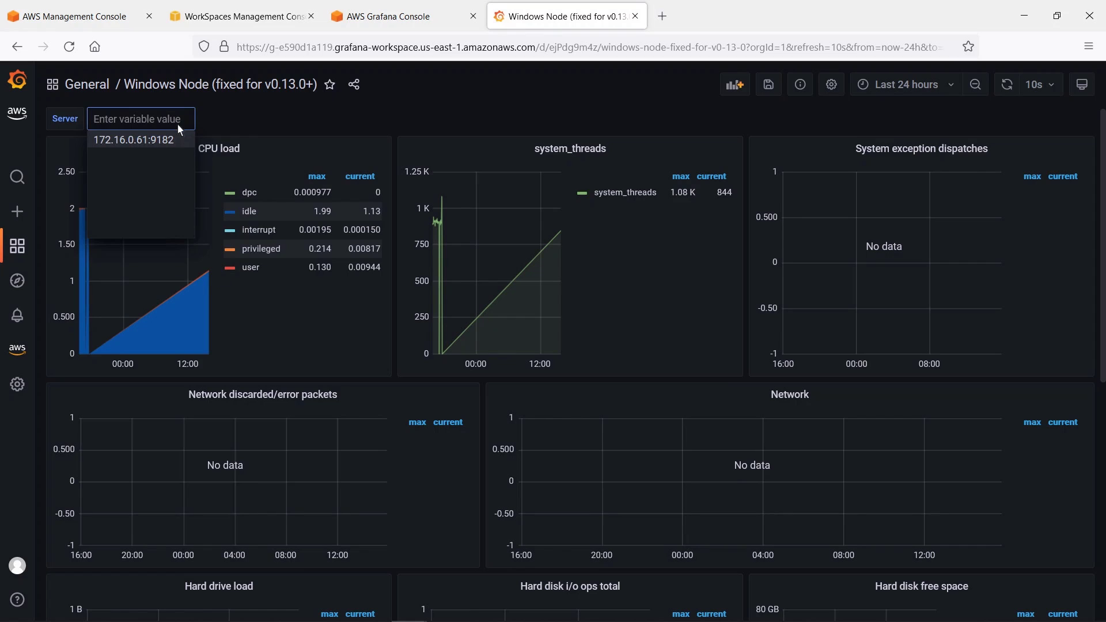
left_click(158, 143)
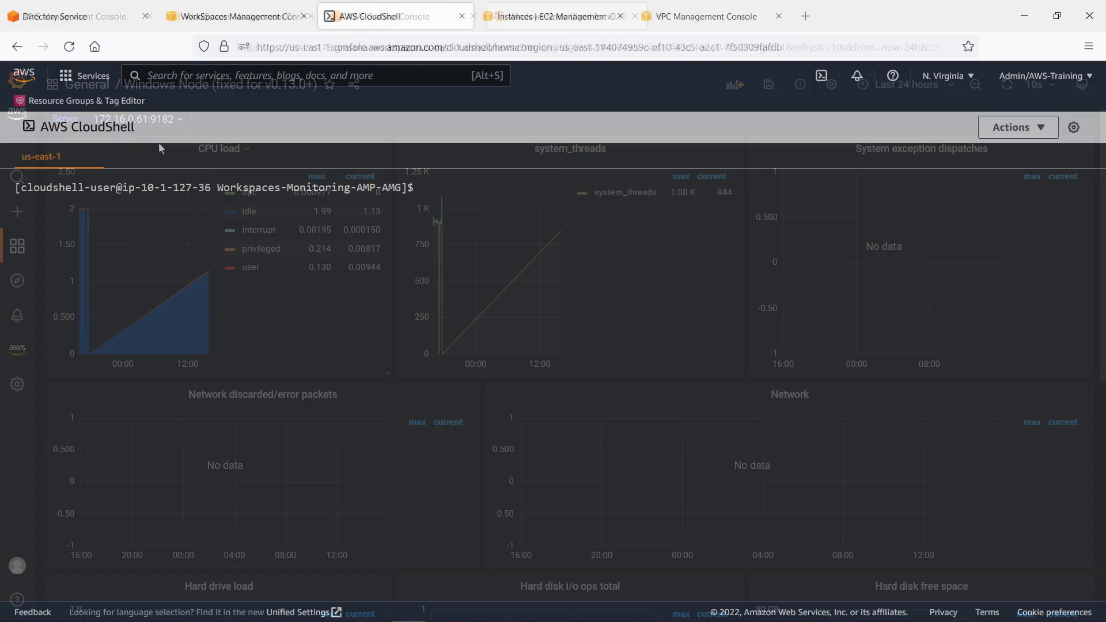
Step: Run . ./cleanup.sh in CloudShell and refresh EC2 Instances to see PROMETHEUSFORWARDERSERVER stopping
left_click(415, 188)
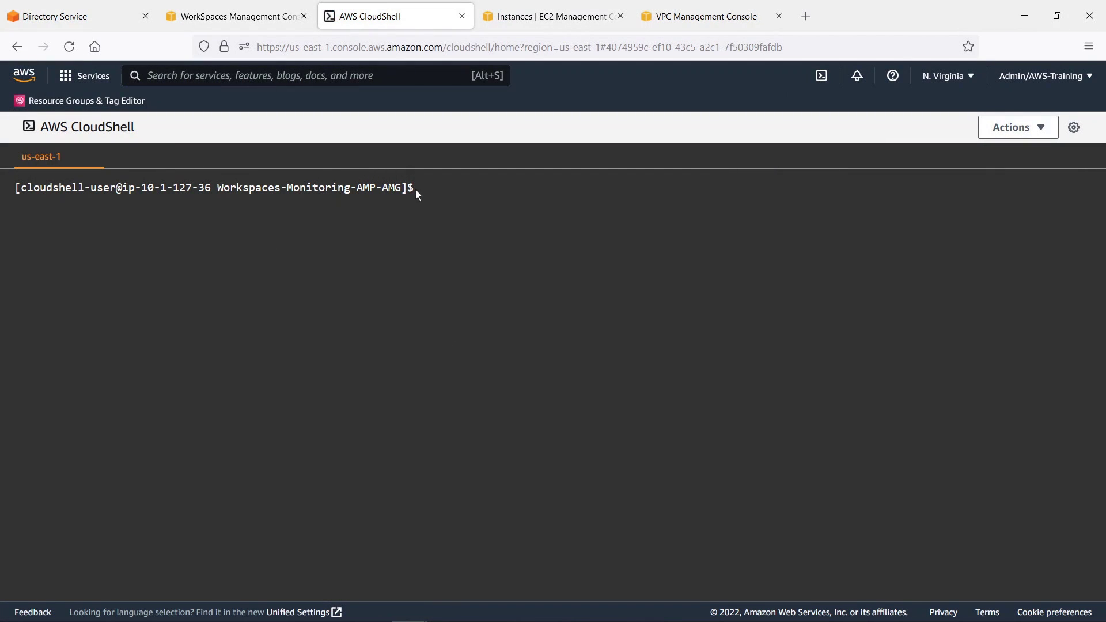
type(". ./cleanup...")
key("Return")
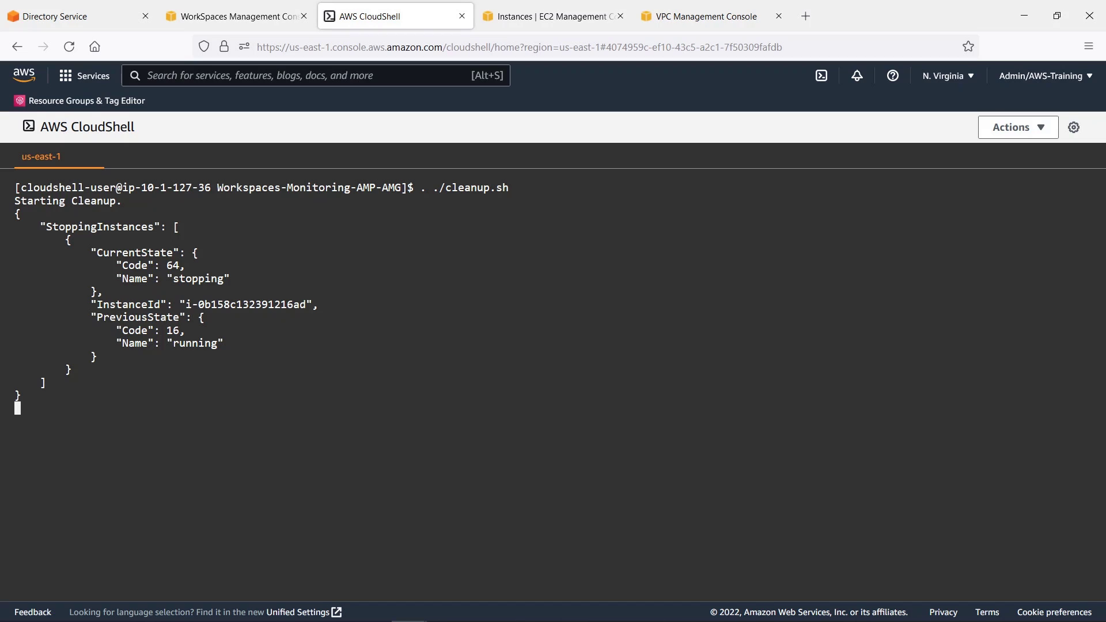
left_click(544, 25)
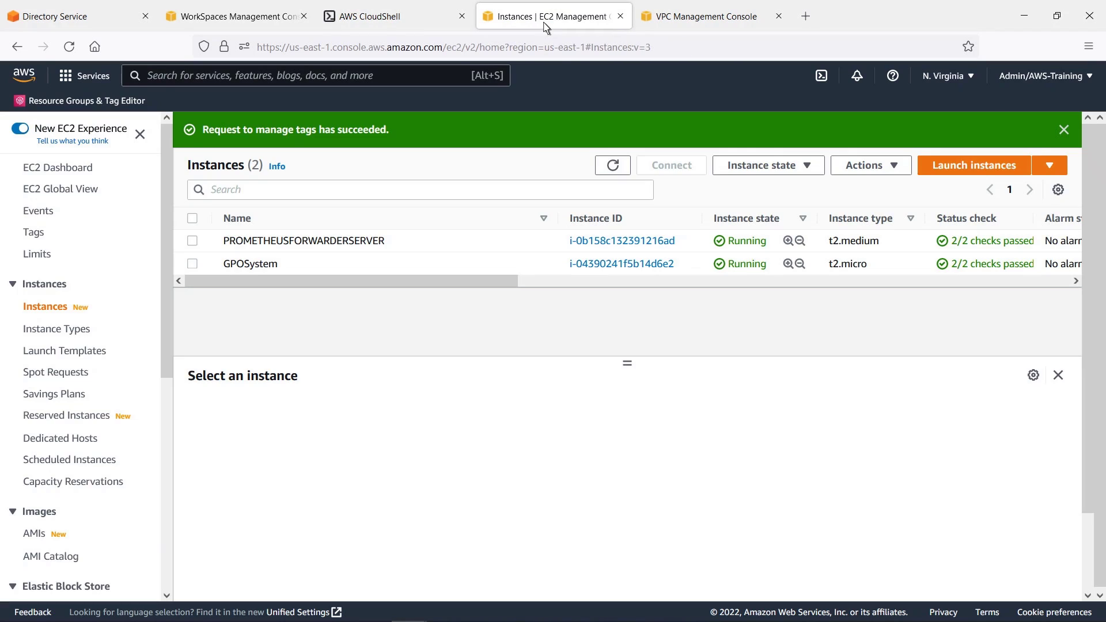
left_click(615, 164)
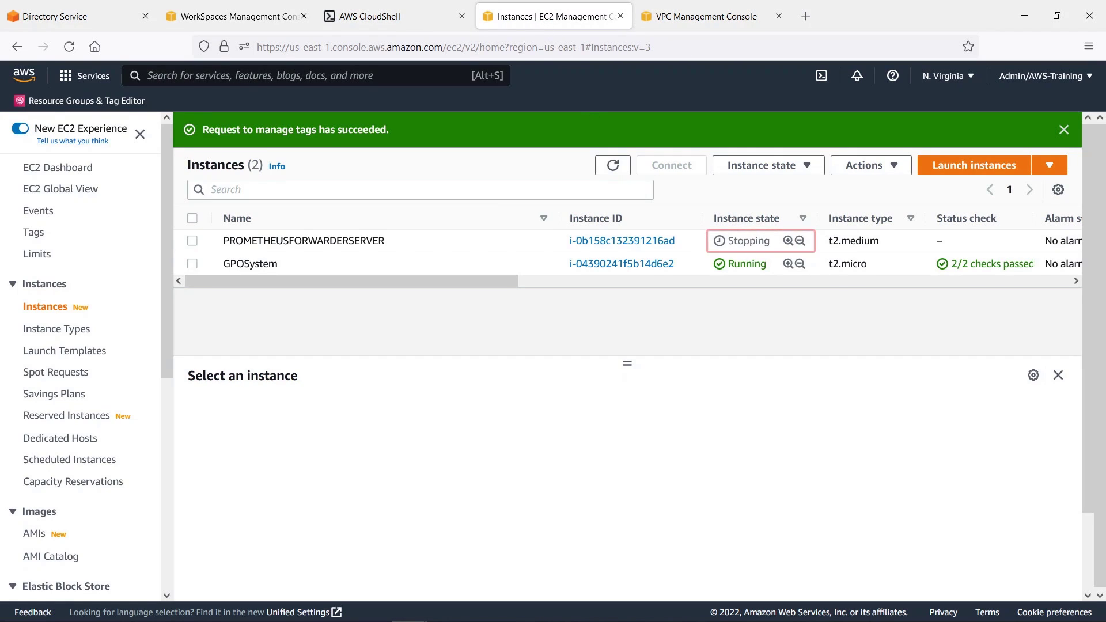